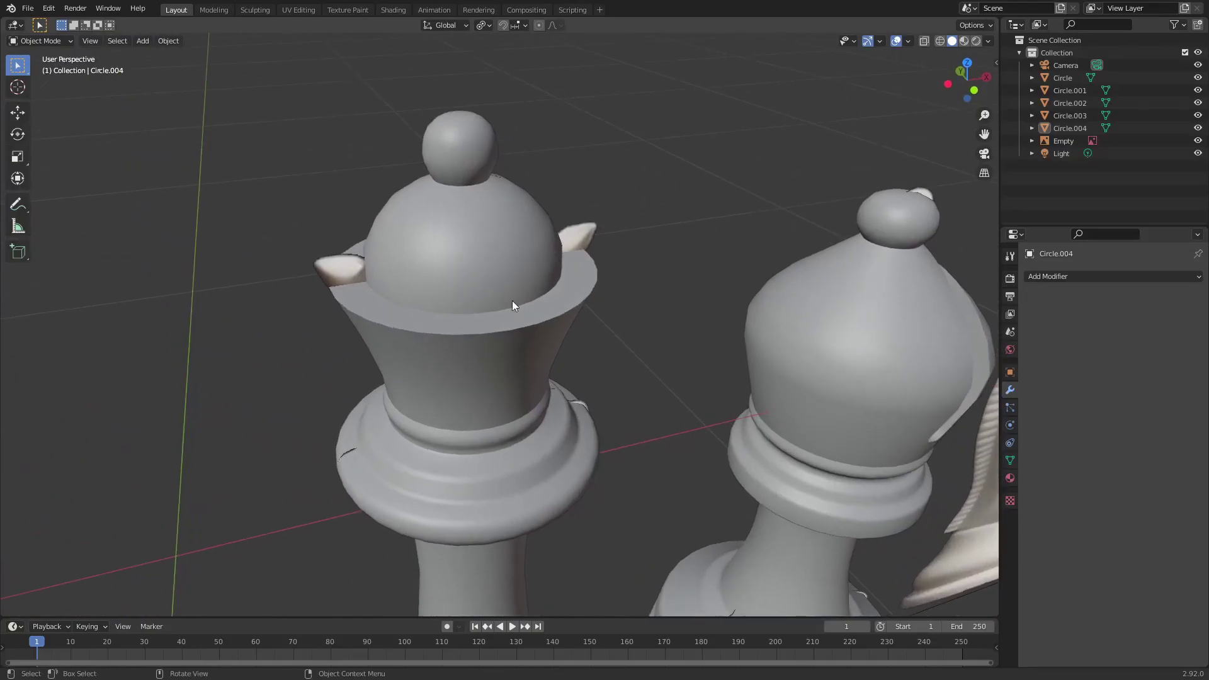
- Examine the tops of the modelled chess pieces, from queen and bishop to rook, against the reference image
middle_click_drag(284, 304, 466, 271, "shift")
scroll(553, 225, "up", 3)
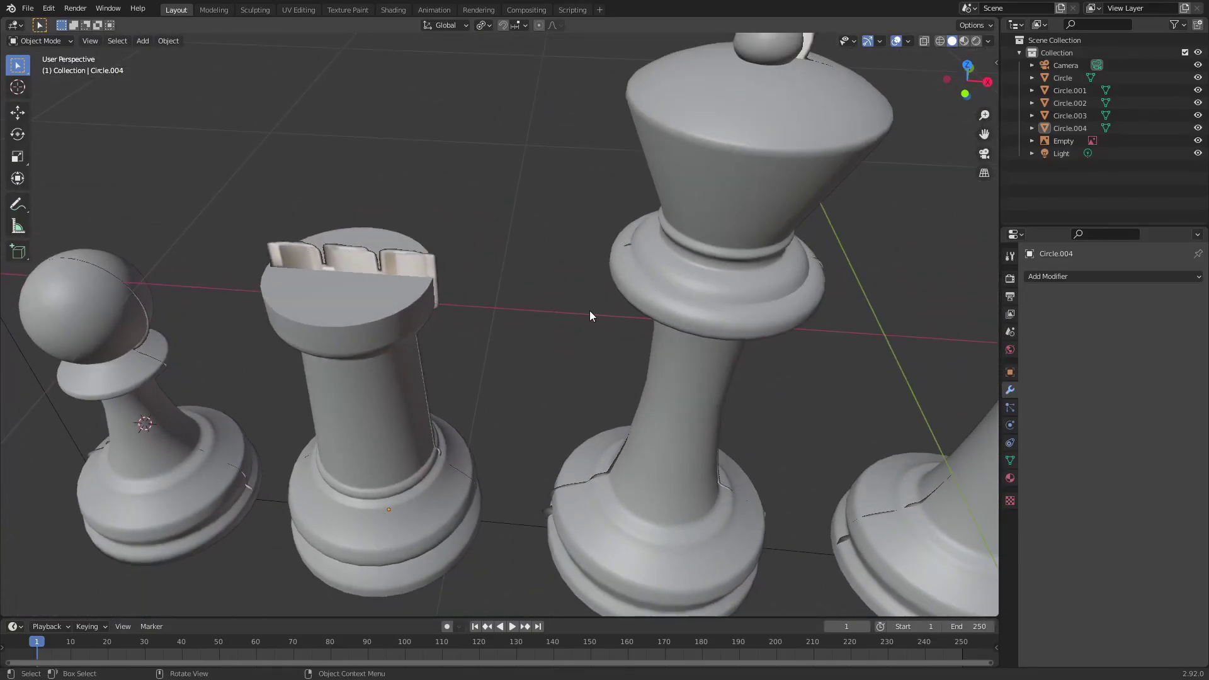
scroll(589, 311, "down", 4)
scroll(712, 313, "down", 2)
key("shift+d")
middle_click_drag(868, 353, 747, 372, "shift")
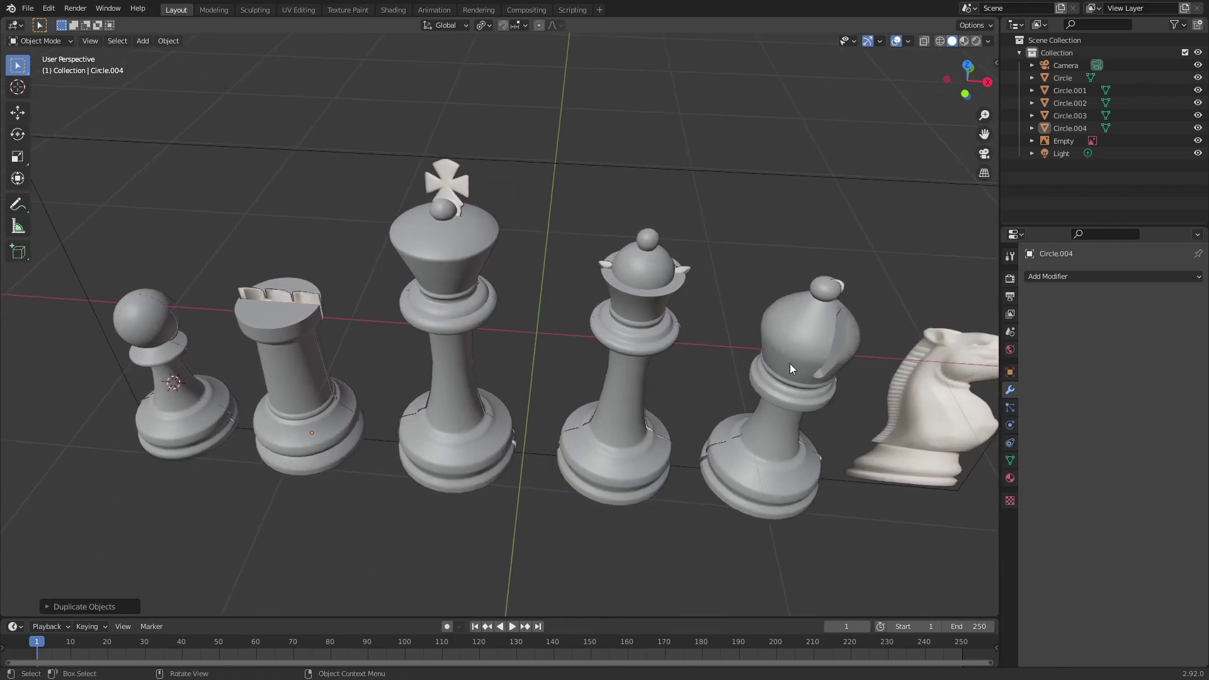
scroll(792, 360, "up", 3)
middle_click_drag(233, 343, 558, 335, "shift")
middle_click_drag(558, 335, 569, 329)
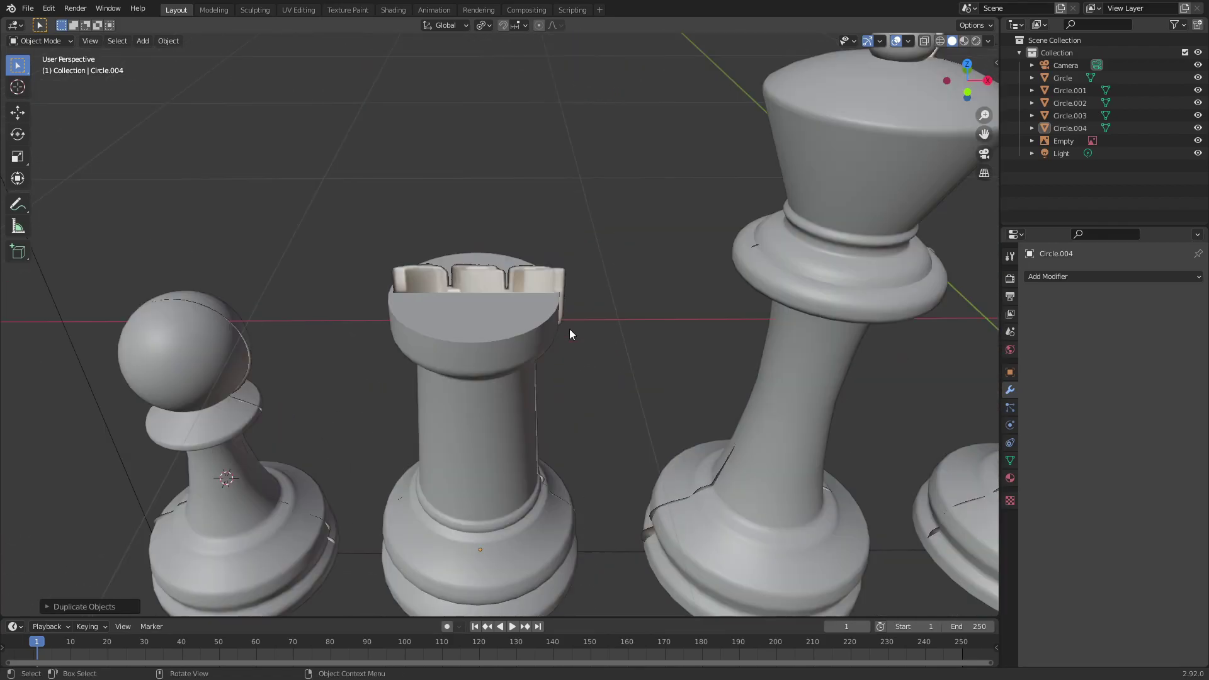
scroll(567, 323, "up", 1)
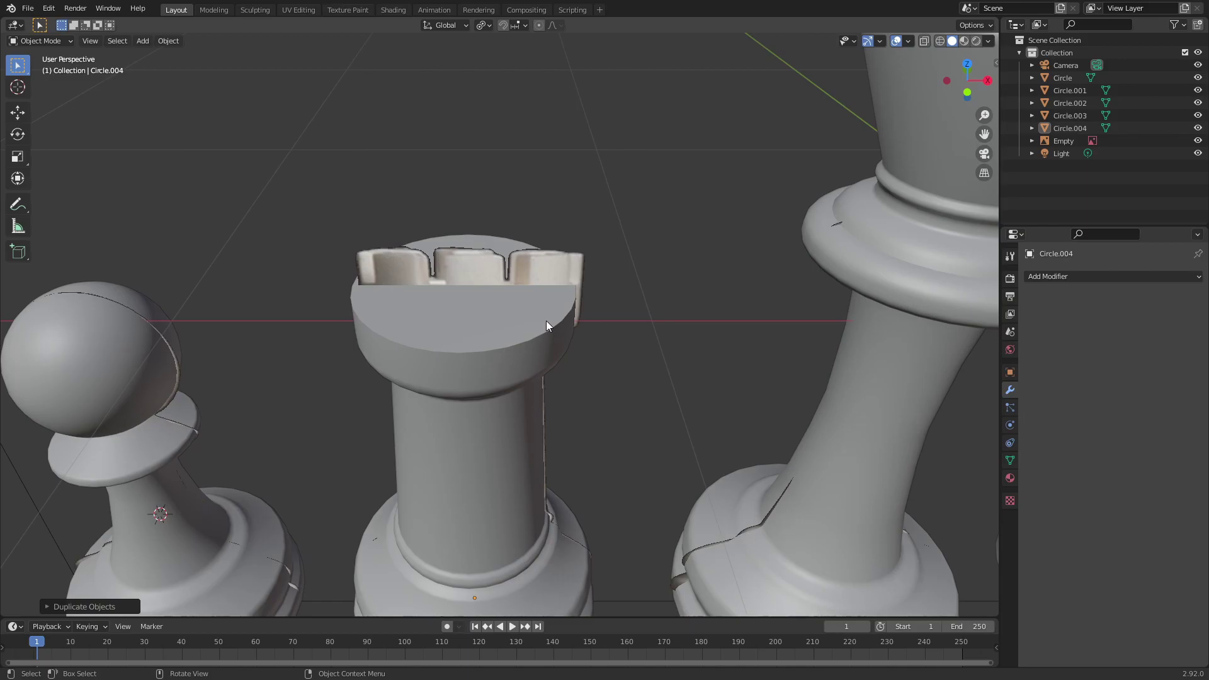
- Inset the rook's flat top face in Edit Mode to form a ring of rim faces
left_click(508, 325)
key("KP_1")
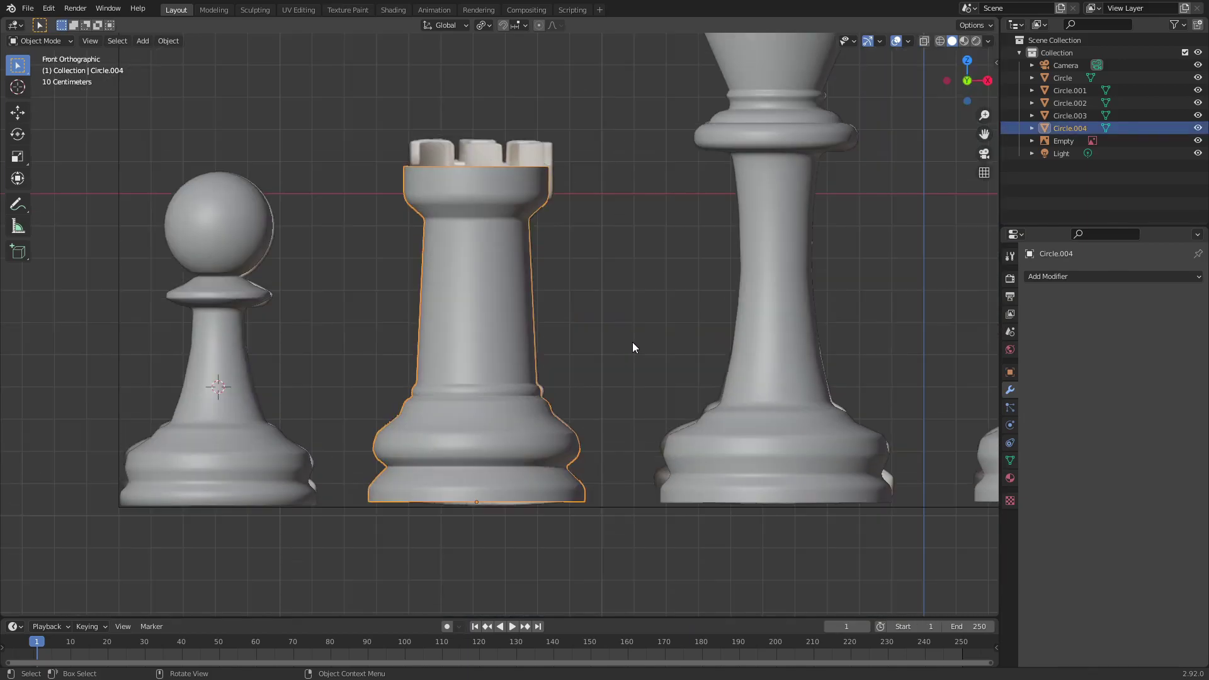
scroll(628, 348, "up", 5)
middle_click_drag(728, 132, 874, 446, "shift")
middle_click_drag(694, 273, 650, 349, "shift")
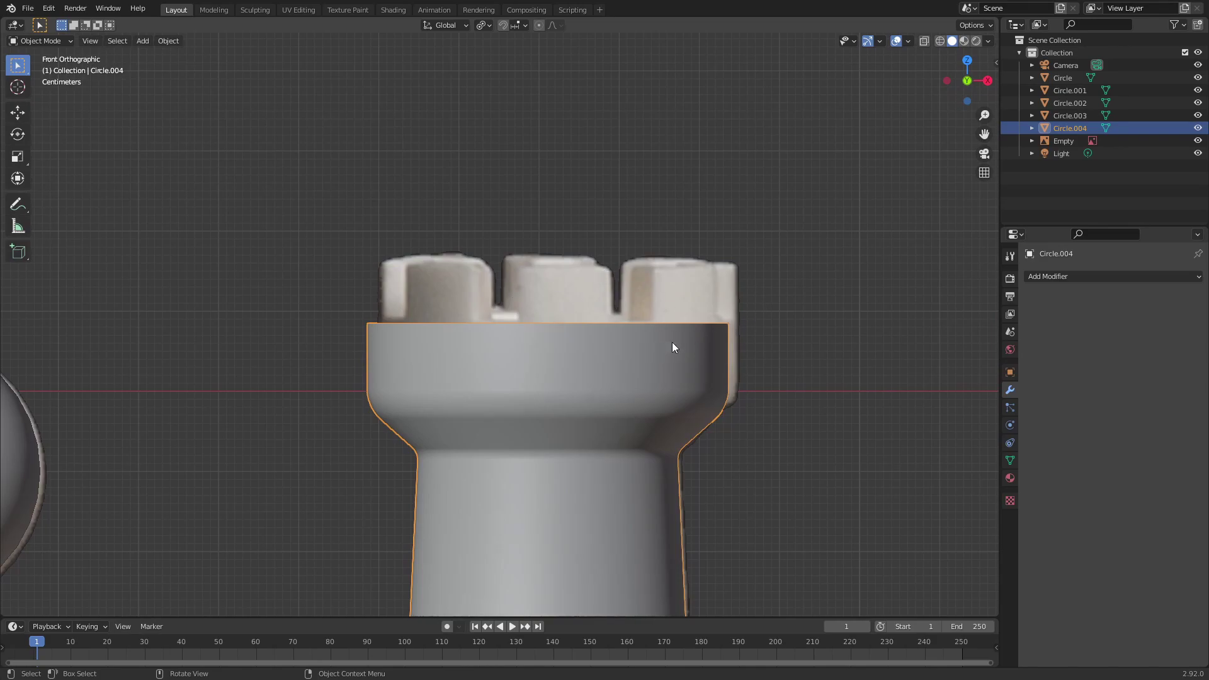
middle_click_drag(758, 334, 759, 386)
key("Tab")
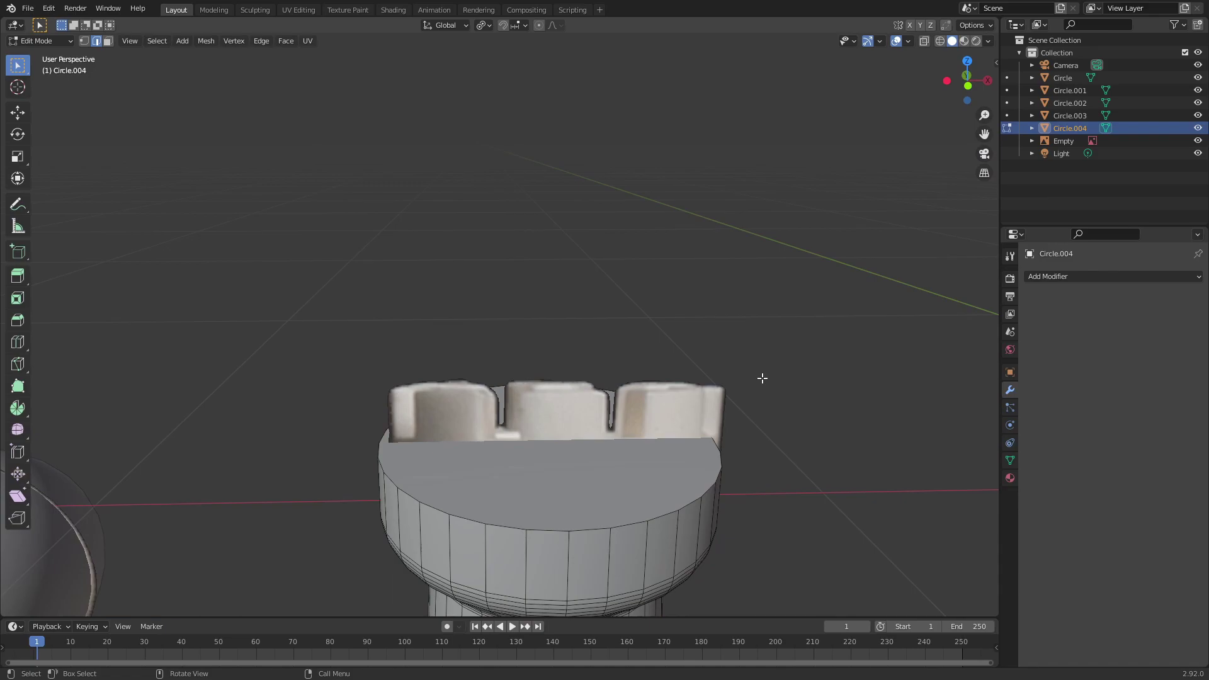
key("3")
left_click(587, 461)
middle_click_drag(793, 414, 792, 431)
key("i")
left_click(861, 453)
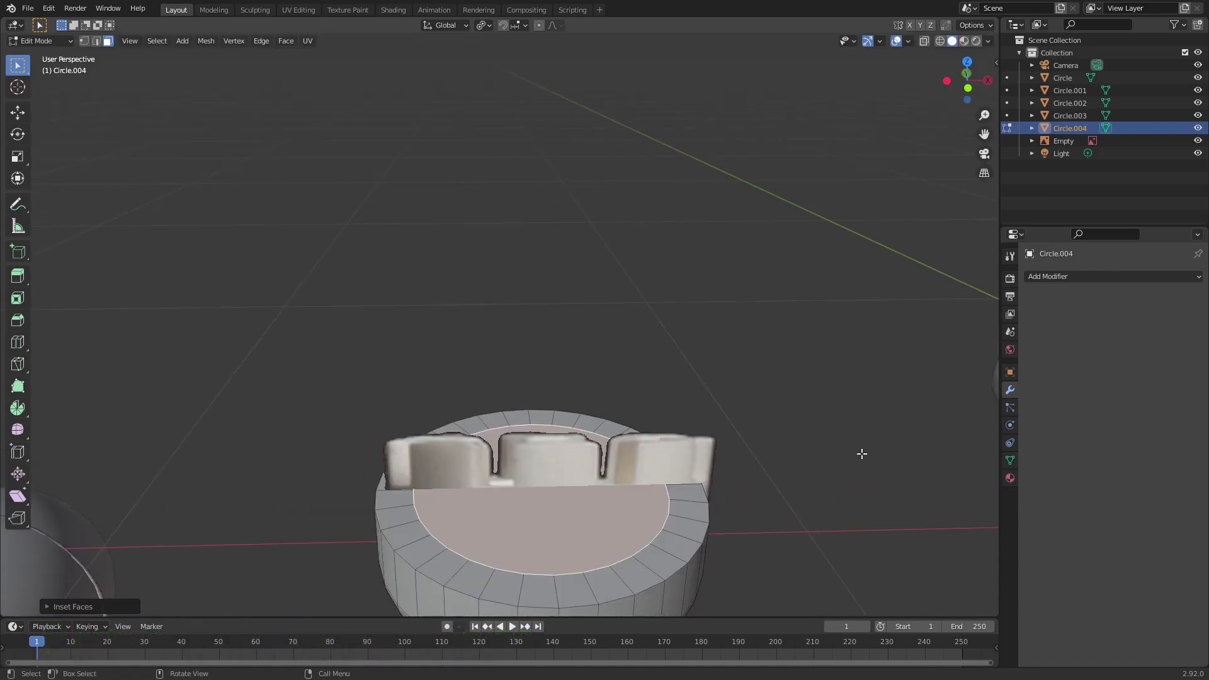
- Extrude spaced groups of the rook's rim faces upward along Z by about 0.08 m as battlements, then return to Object Mode
key("grave")
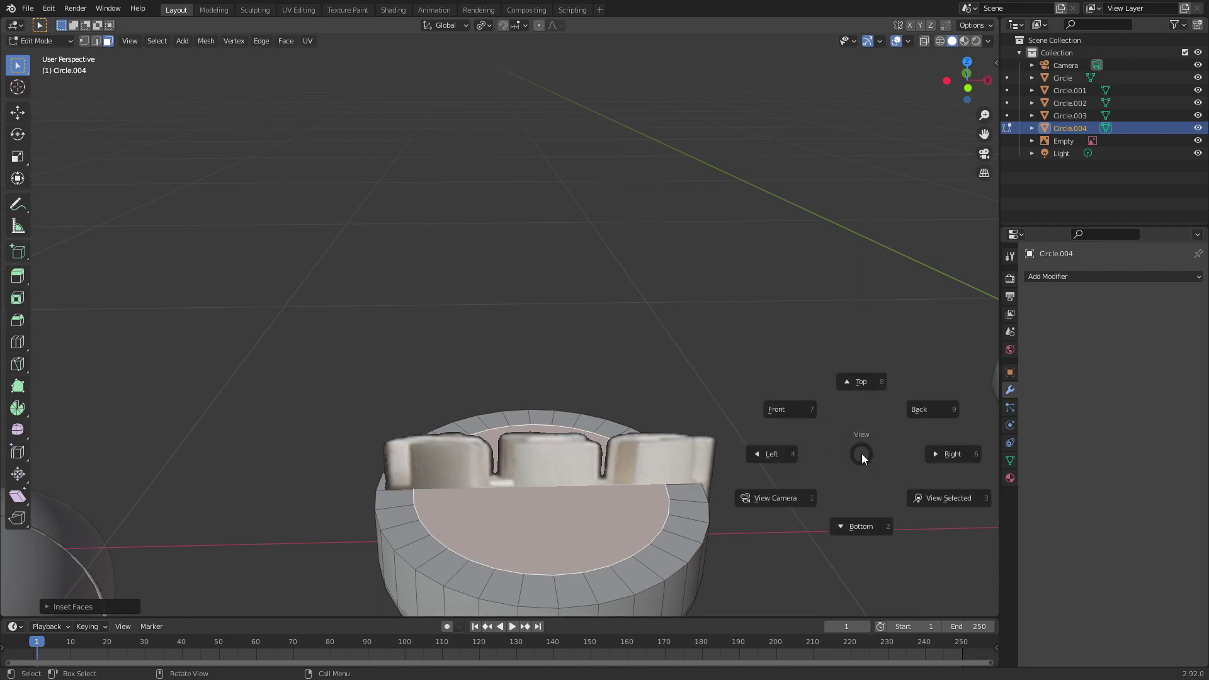
left_click(859, 380)
left_click(447, 364)
middle_click_drag(447, 363, 764, 391)
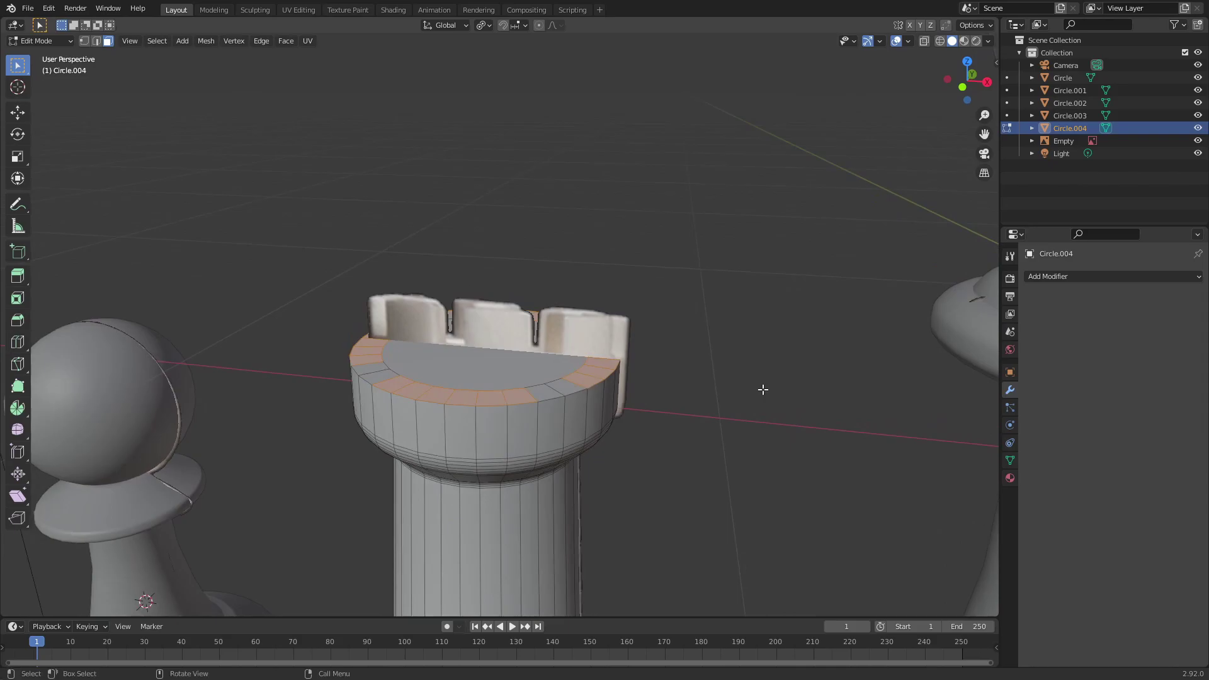
key("e")
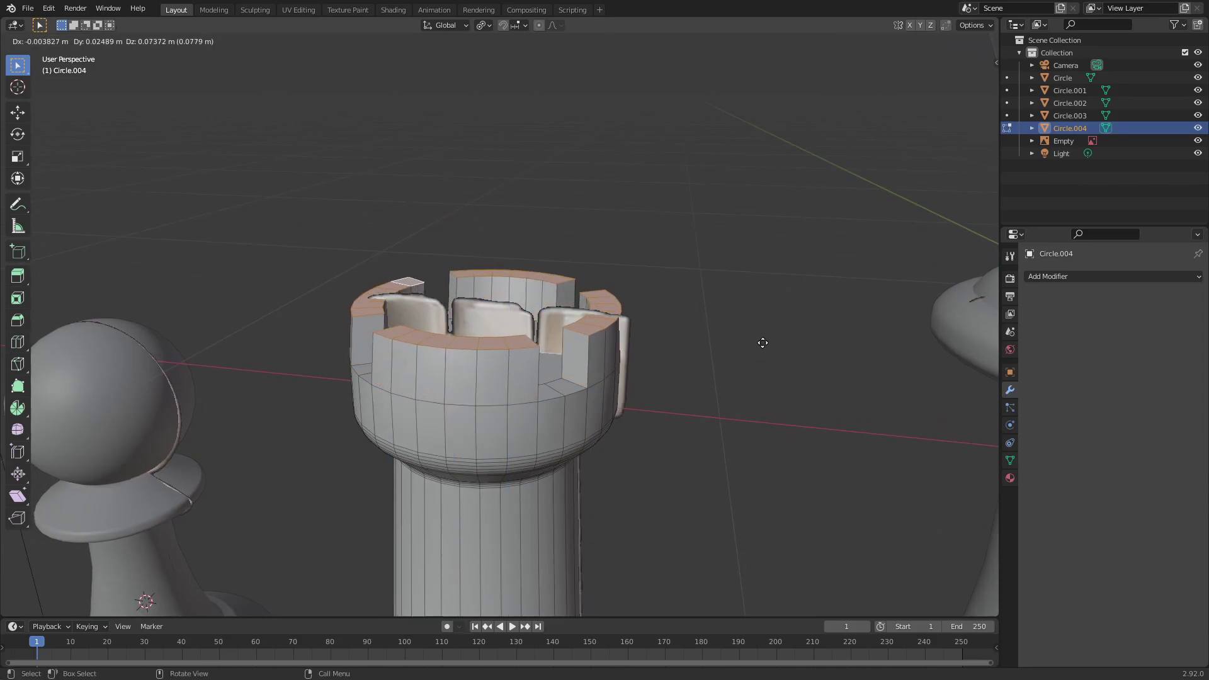
key("z")
left_click(764, 345)
middle_click_drag(763, 346, 681, 392)
key("Tab")
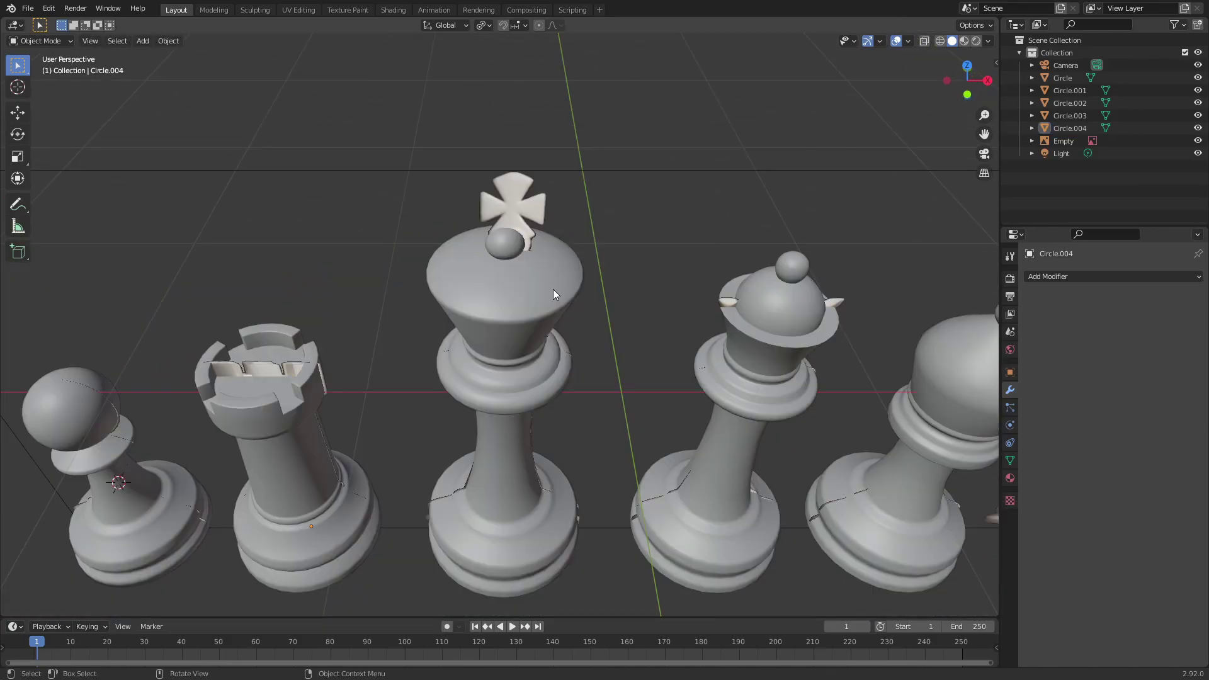
middle_click_drag(576, 290, 576, 221)
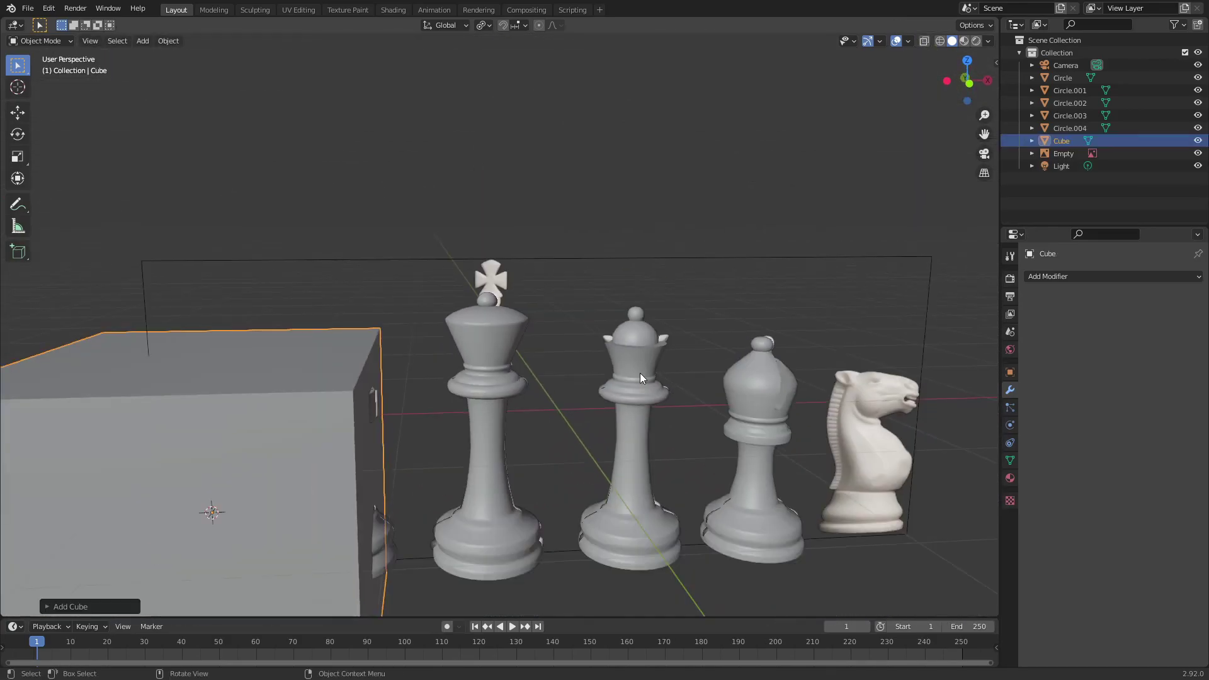
middle_click_drag(639, 373, 696, 387)
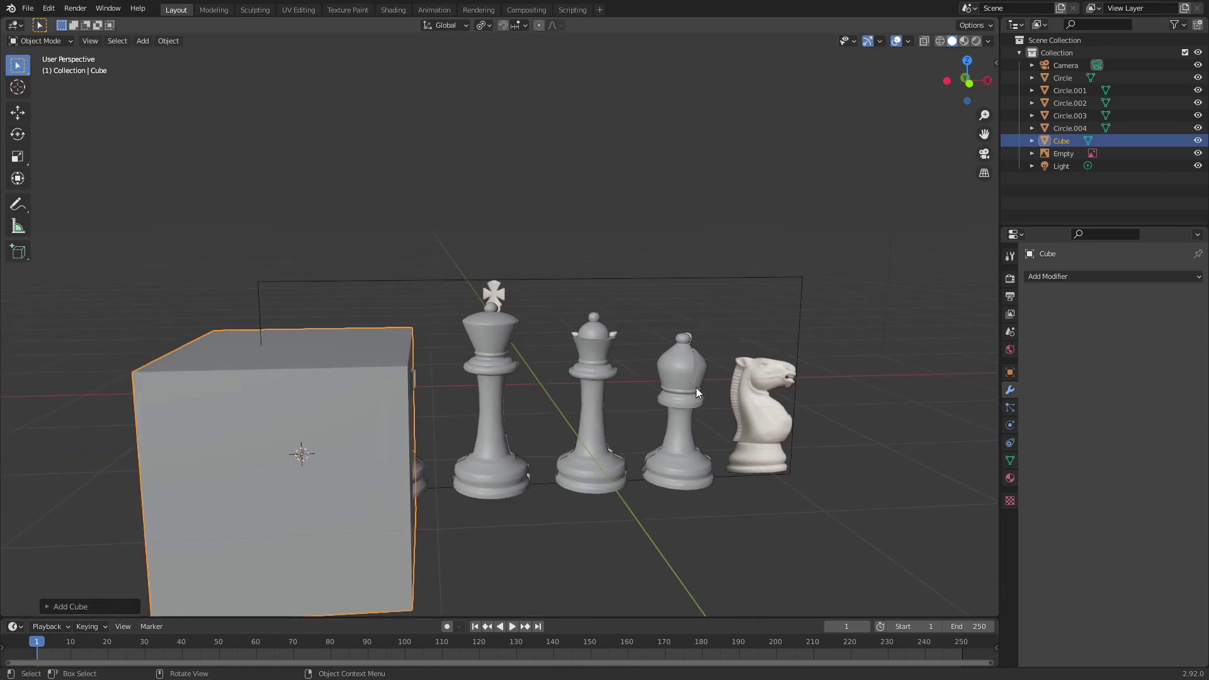
key("Delete")
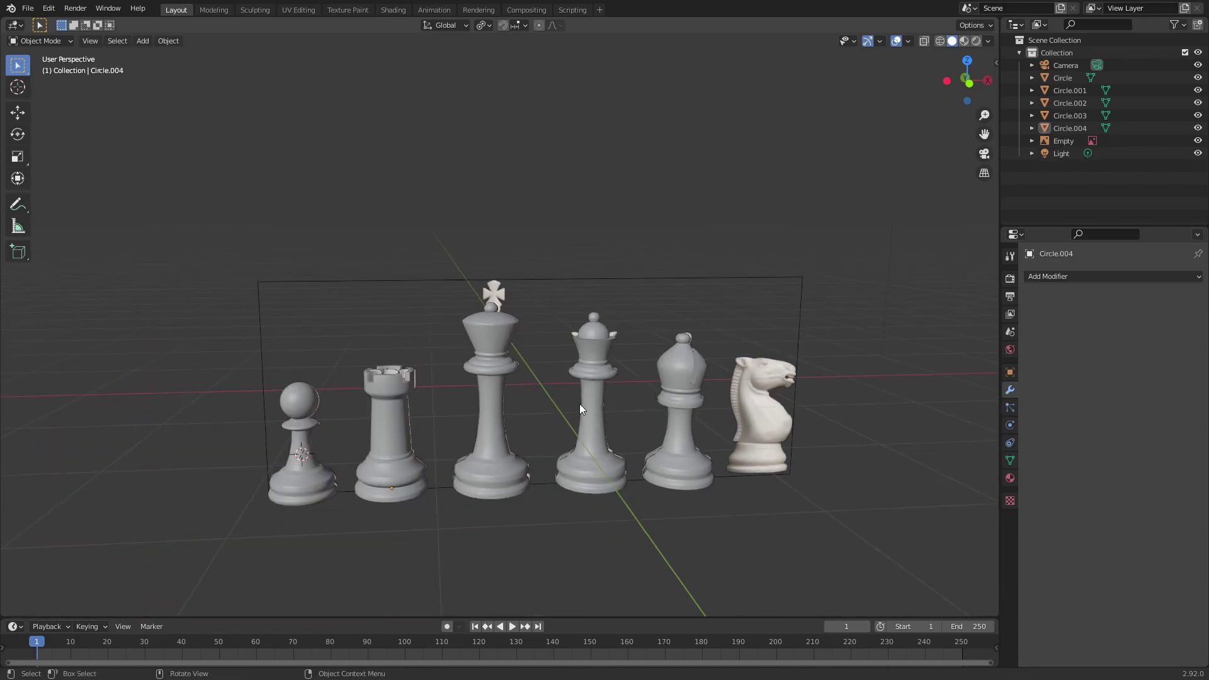
- Snap the 3D cursor to the king's origin
left_click(497, 410)
key("shift+s")
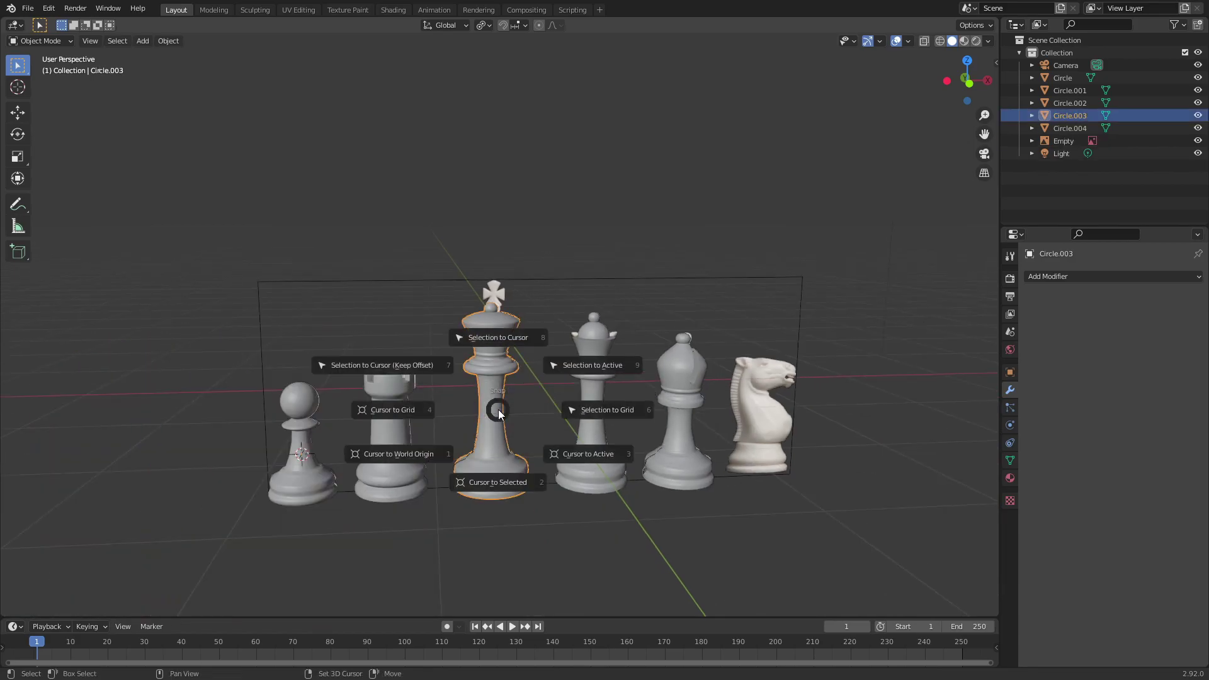
left_click(498, 484)
- Add a cube at the 3D cursor and raise it along Z to the cross above the king
scroll(562, 414, "up", 2)
key("shift+a")
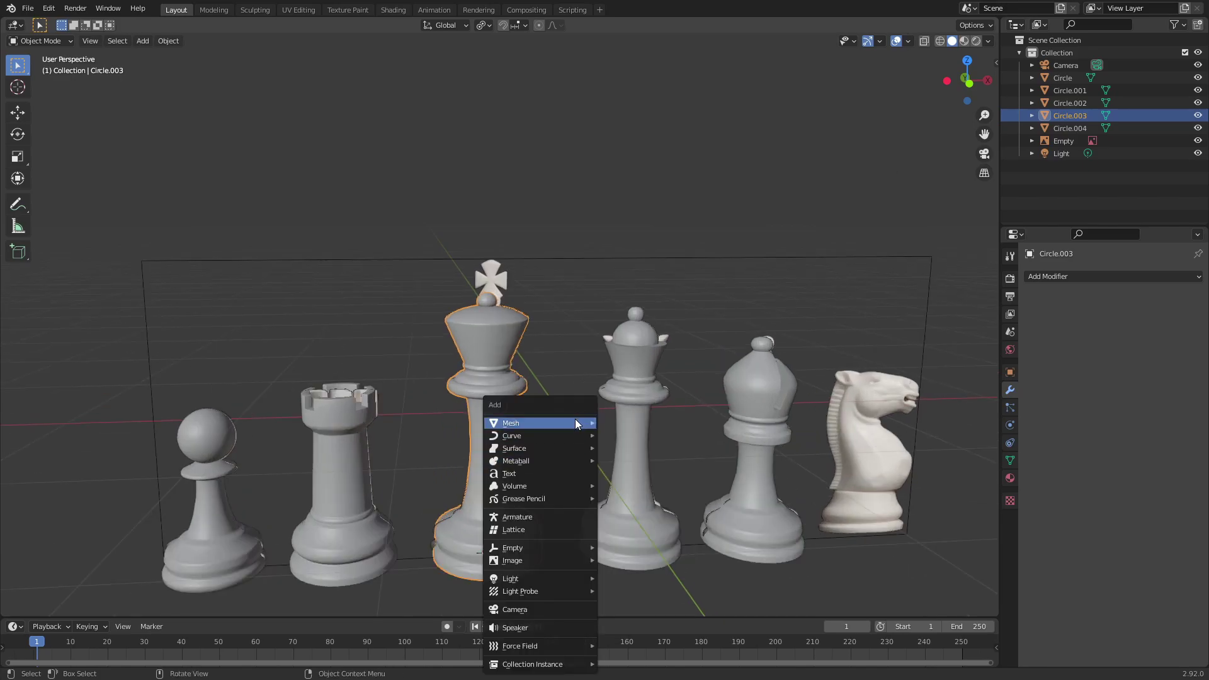
mouse_move(576, 422)
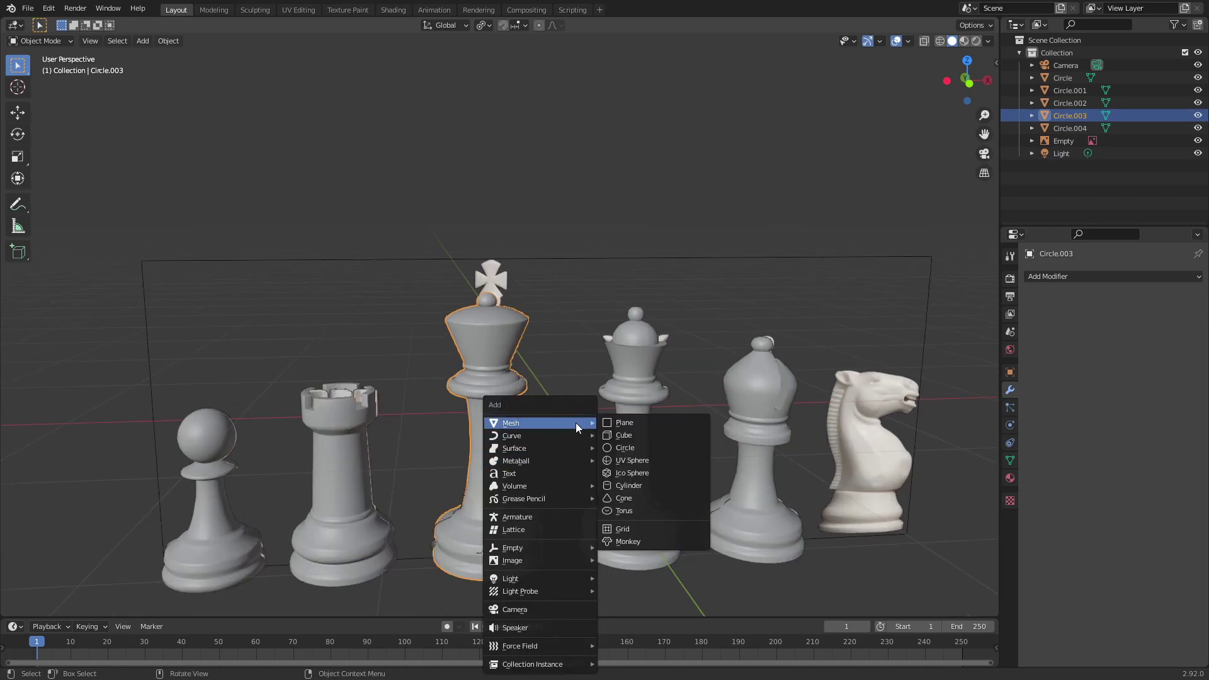
left_click(633, 436)
key("g")
key("z")
left_click(818, 196)
- Scale the cube down to about 0.029 so it fits the centre of the king's cross in the reference image
key("s")
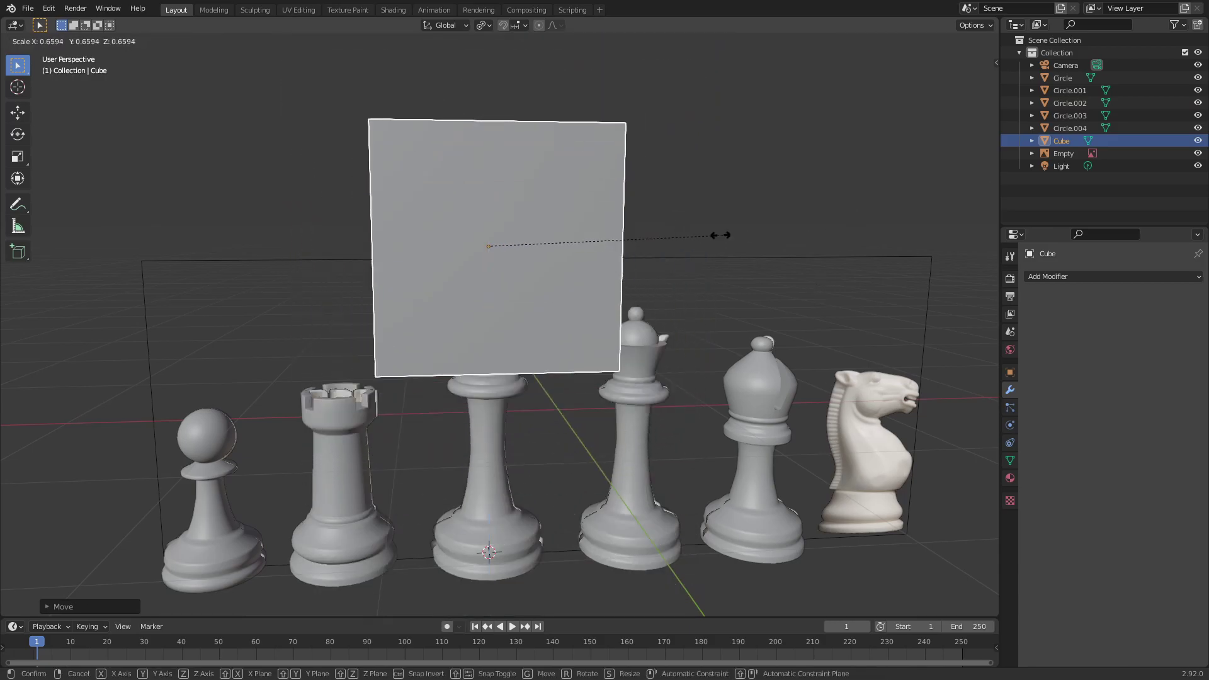
left_click(534, 241)
scroll(541, 241, "up", 3)
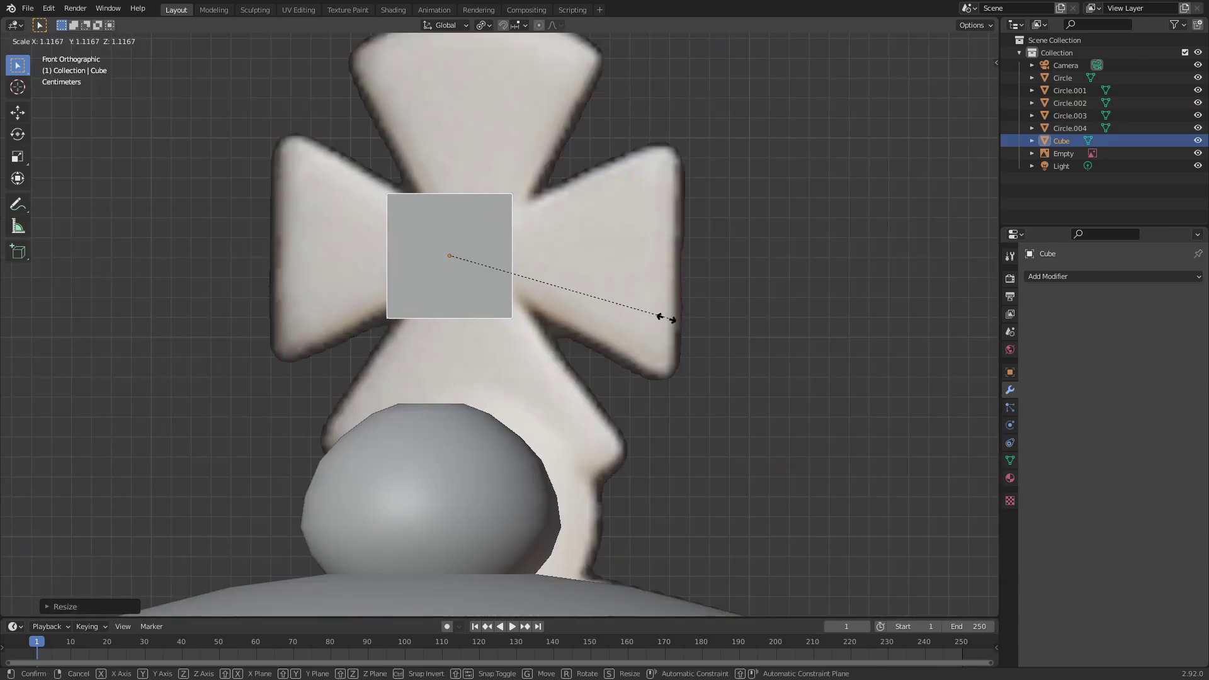
left_click(678, 319)
- Extrude the cube's positive X side face by 0.08 m along X as the first arm of the cross
middle_click_drag(679, 308, 617, 327)
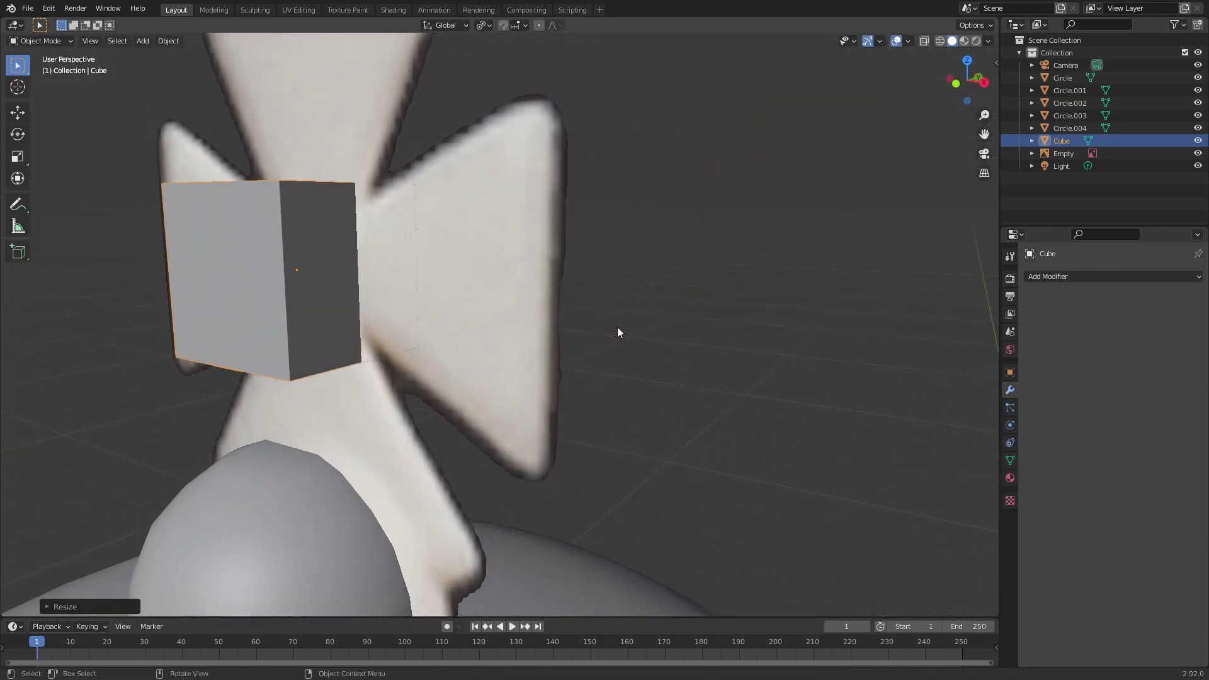
key("Tab")
key("alt+a")
left_click(345, 286)
middle_click_drag(351, 289, 429, 294)
scroll(528, 331, "down", 4)
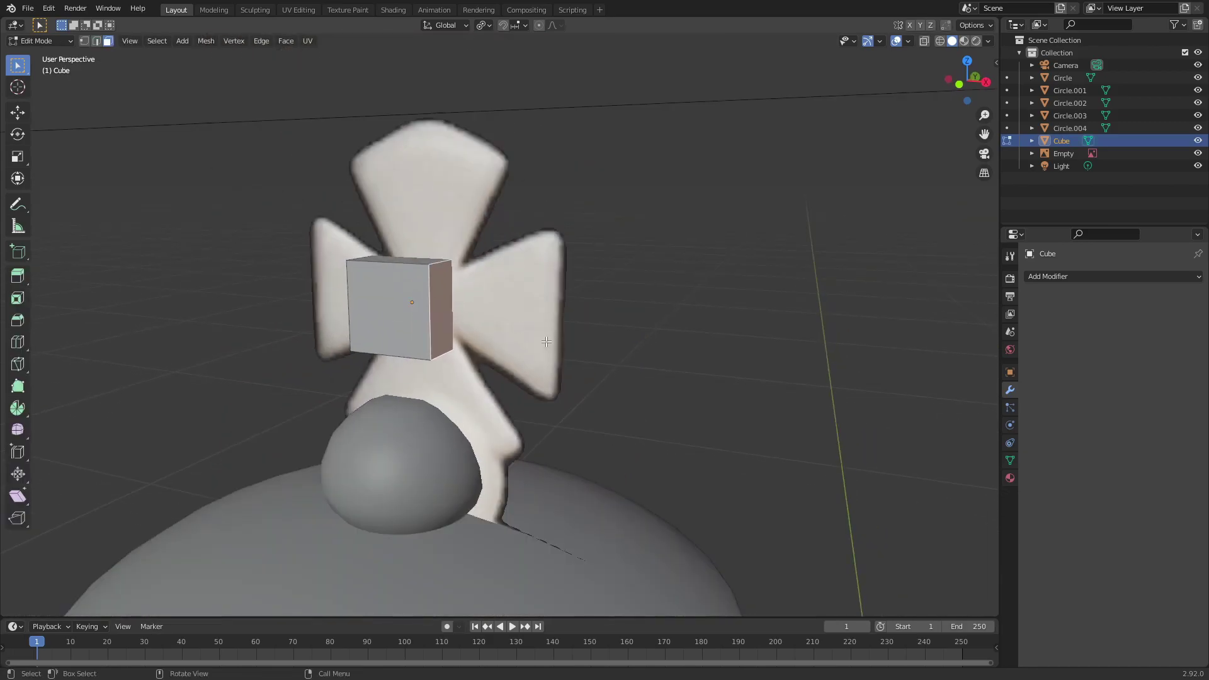
key("e")
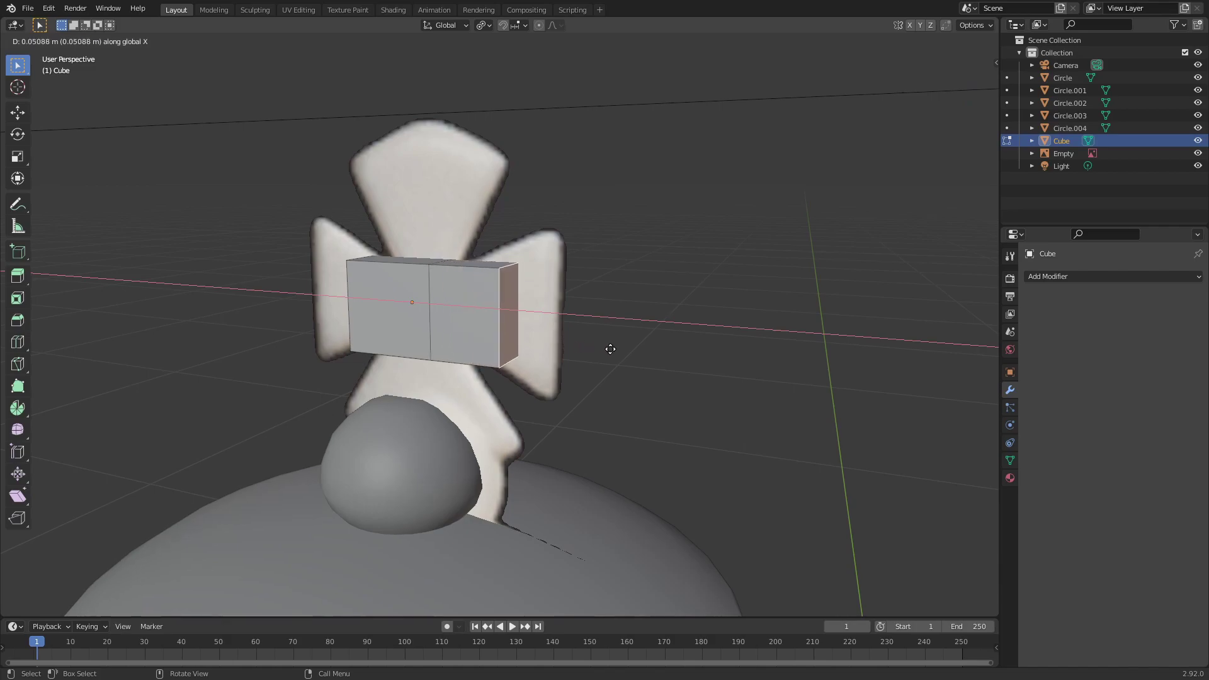
left_click(646, 358)
left_click(69, 607)
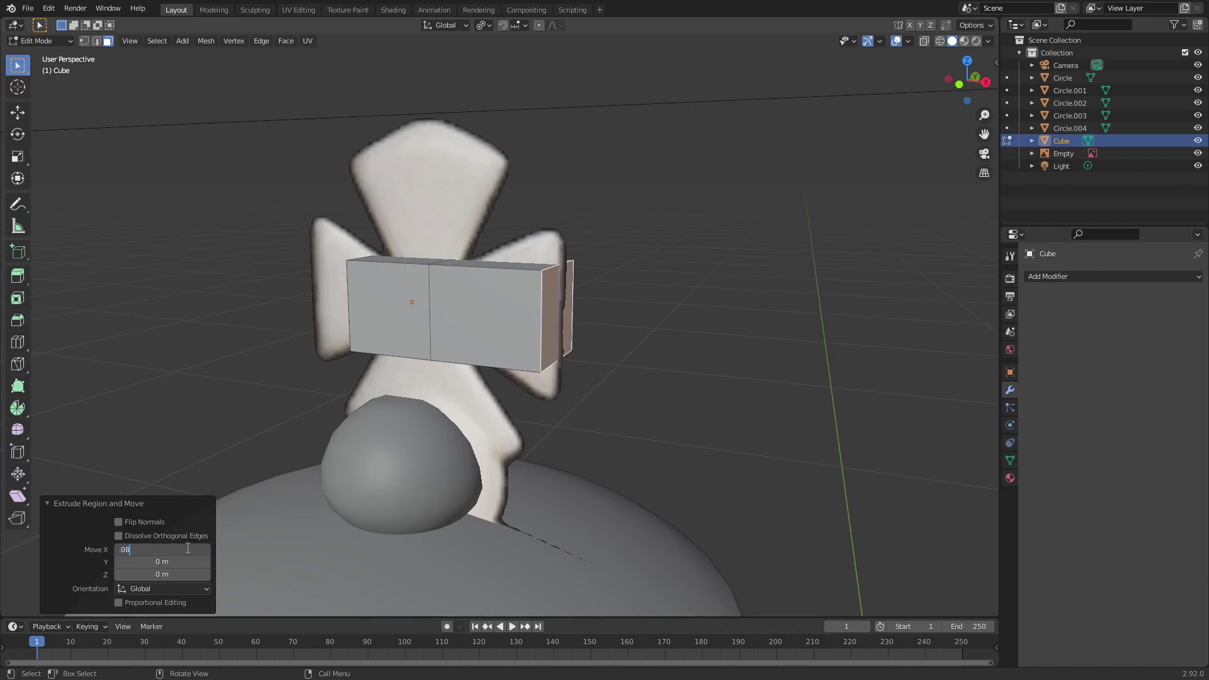
key("Return")
- Extrude the opposite side face of the cube by -0.08 m along X as the second horizontal arm
middle_click_drag(638, 328, 696, 334)
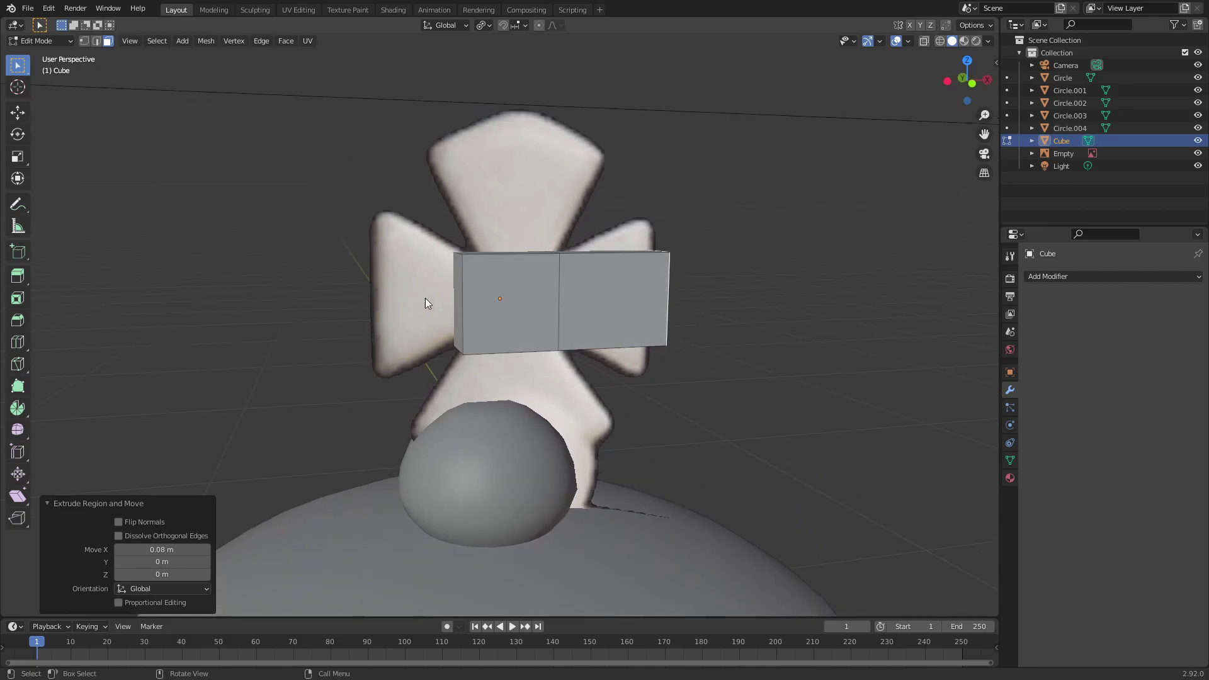
left_click(455, 294)
key("e")
key("x")
type("-(0.")
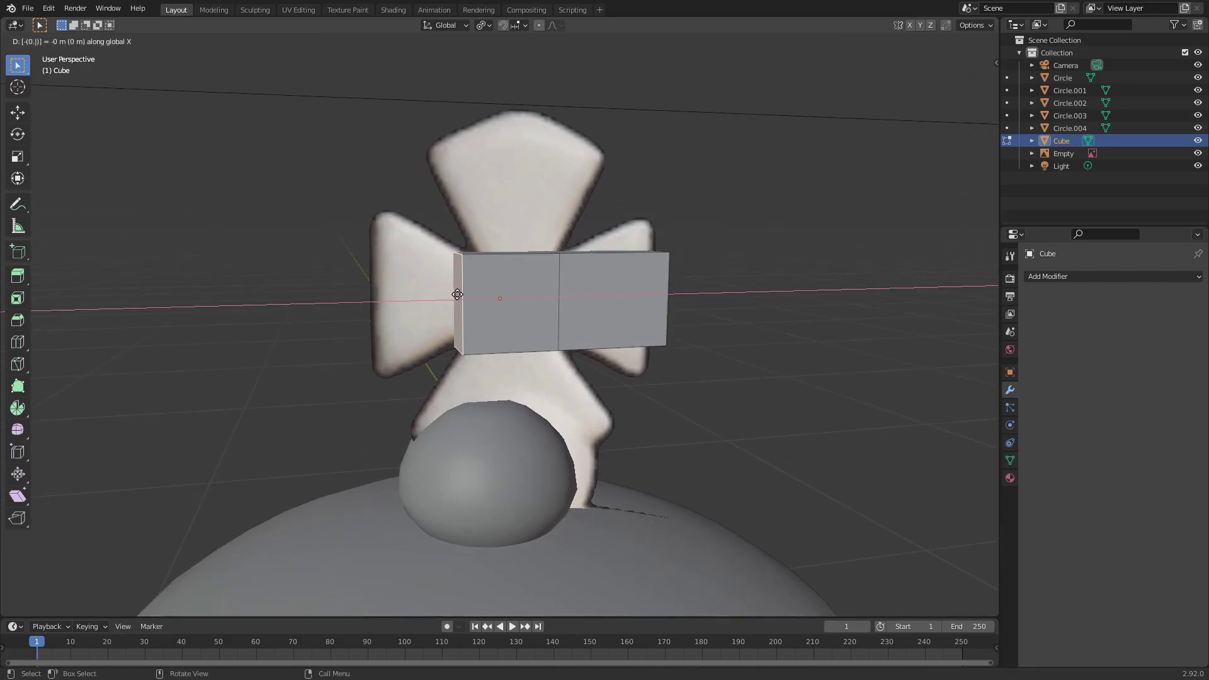
type("08")
key("Return")
- Extrude the cube's top face upward and its bottom face by -0.1 m along Z as the cross's vertical arms
middle_click_drag(457, 294, 541, 334)
left_click(507, 325)
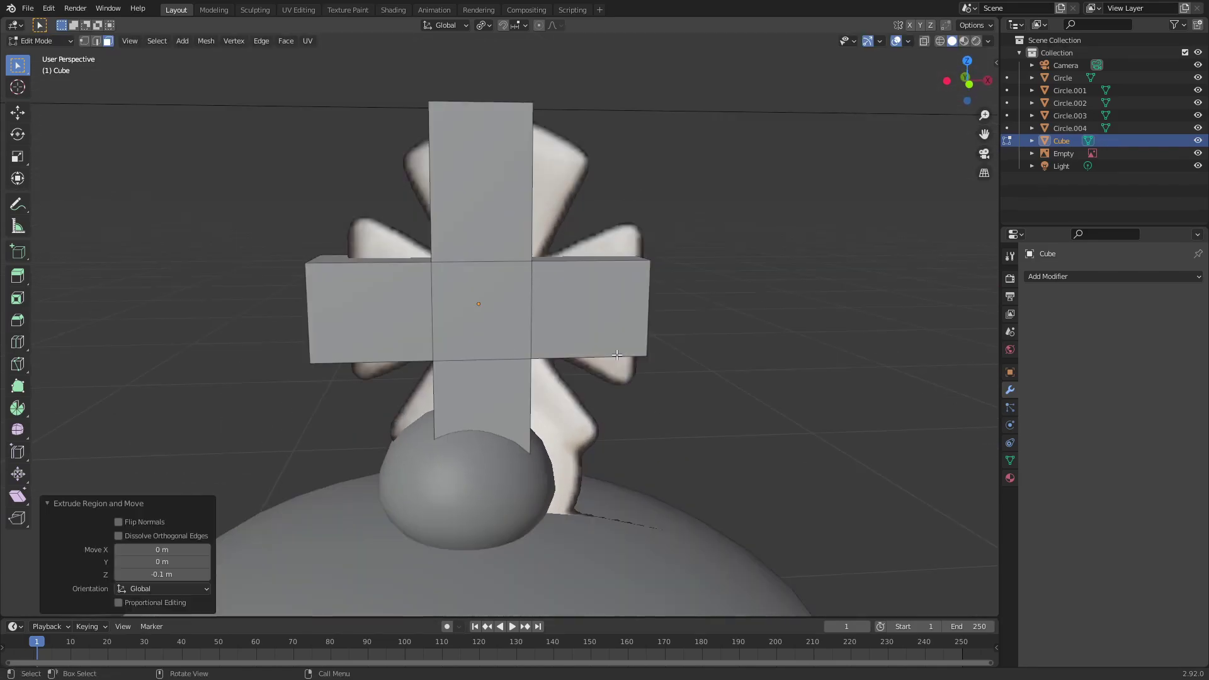
middle_click_drag(616, 355, 649, 359)
- Select the end faces of both horizontal arms and scale them by about 1.99 along Z to flare them
middle_click_drag(572, 364, 618, 375)
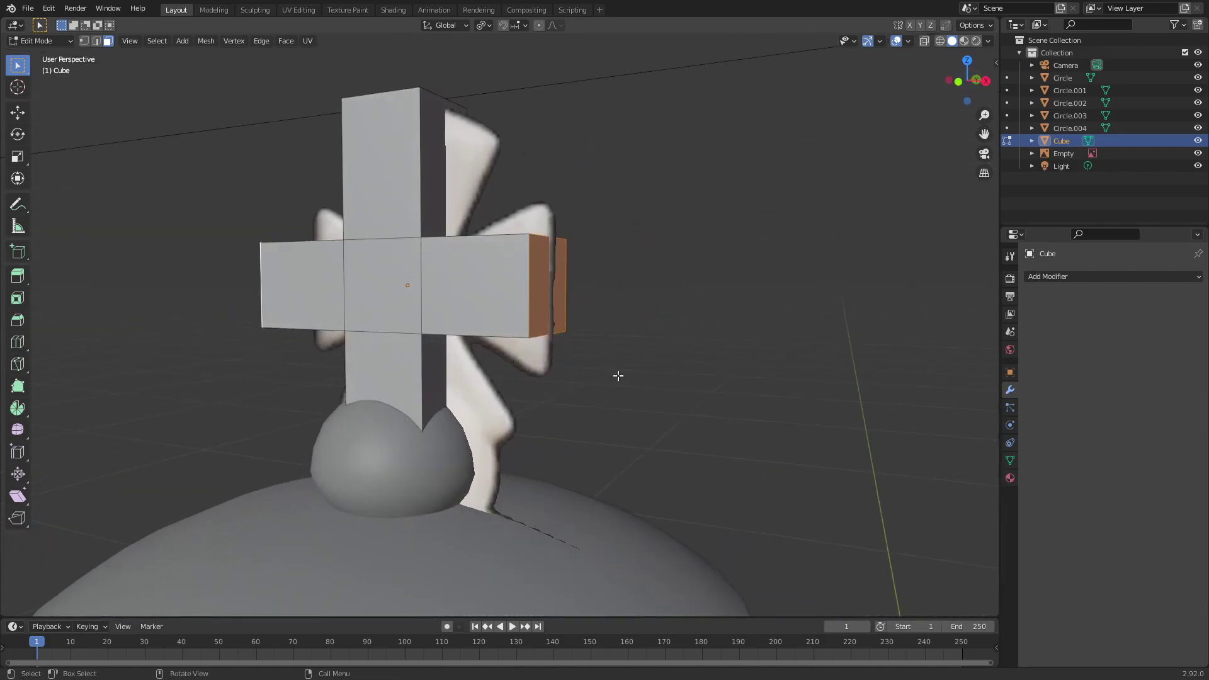
key("s")
key("z")
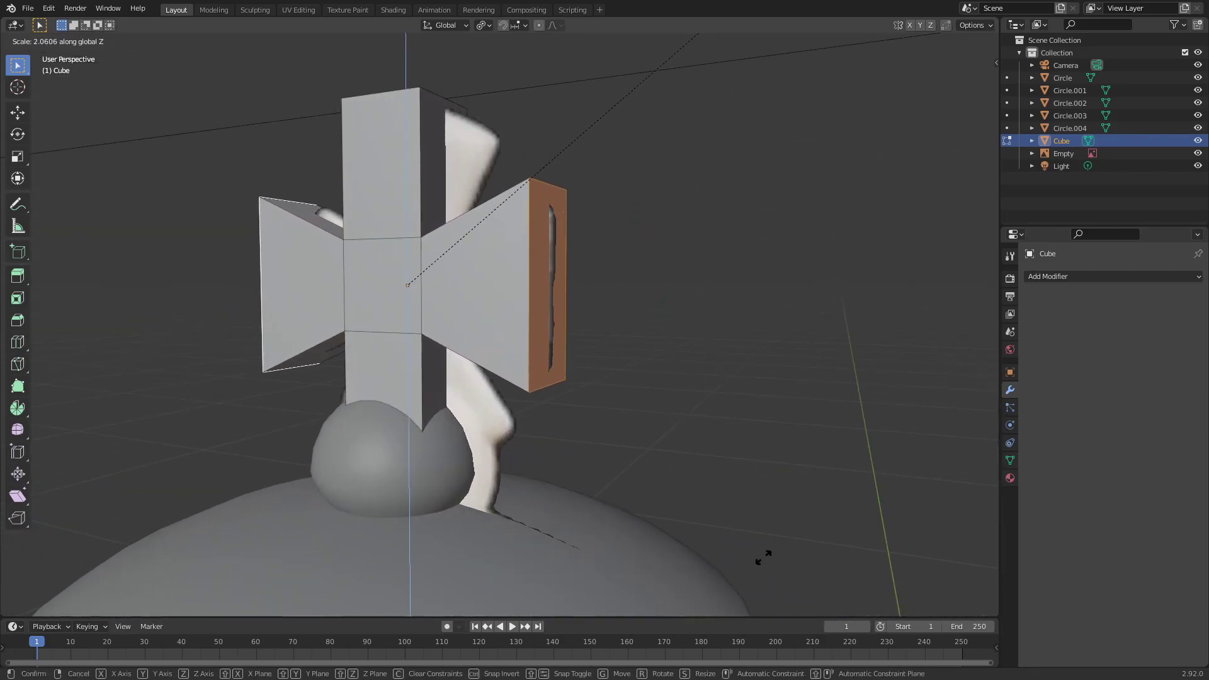
left_click(749, 565)
- Isolate the cross and scale the end faces of both vertical arms by about 2.1 along X to flare them
middle_click_drag(749, 565, 359, 238)
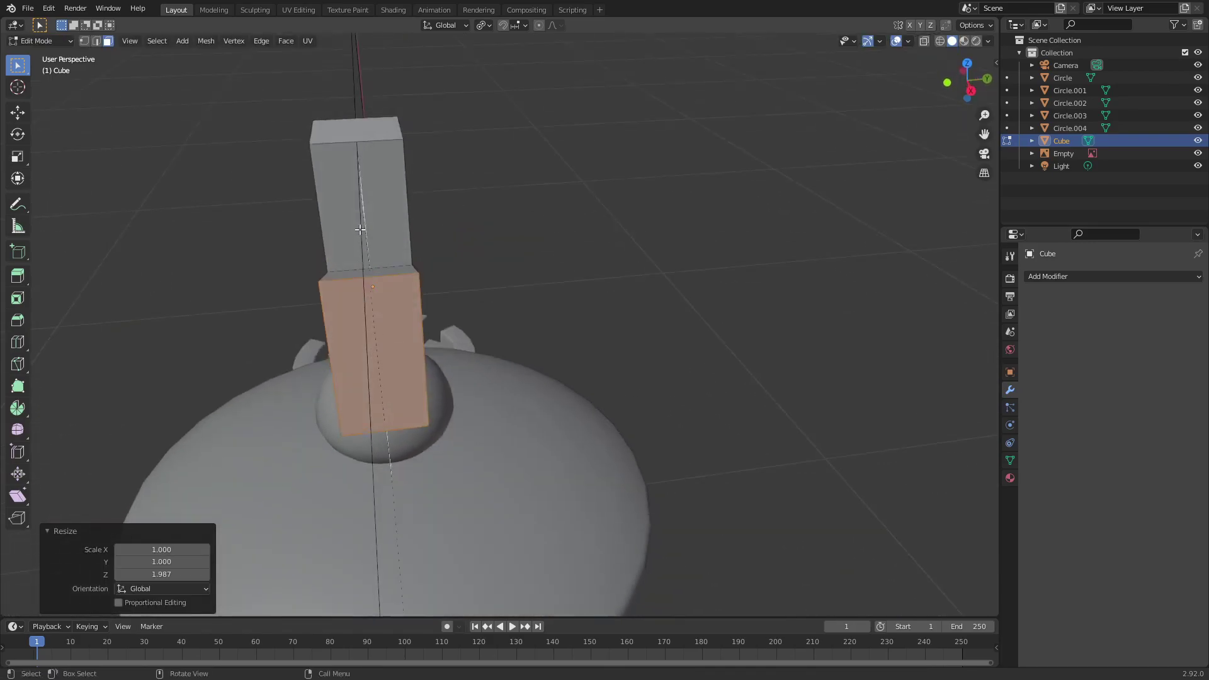
left_click(371, 130)
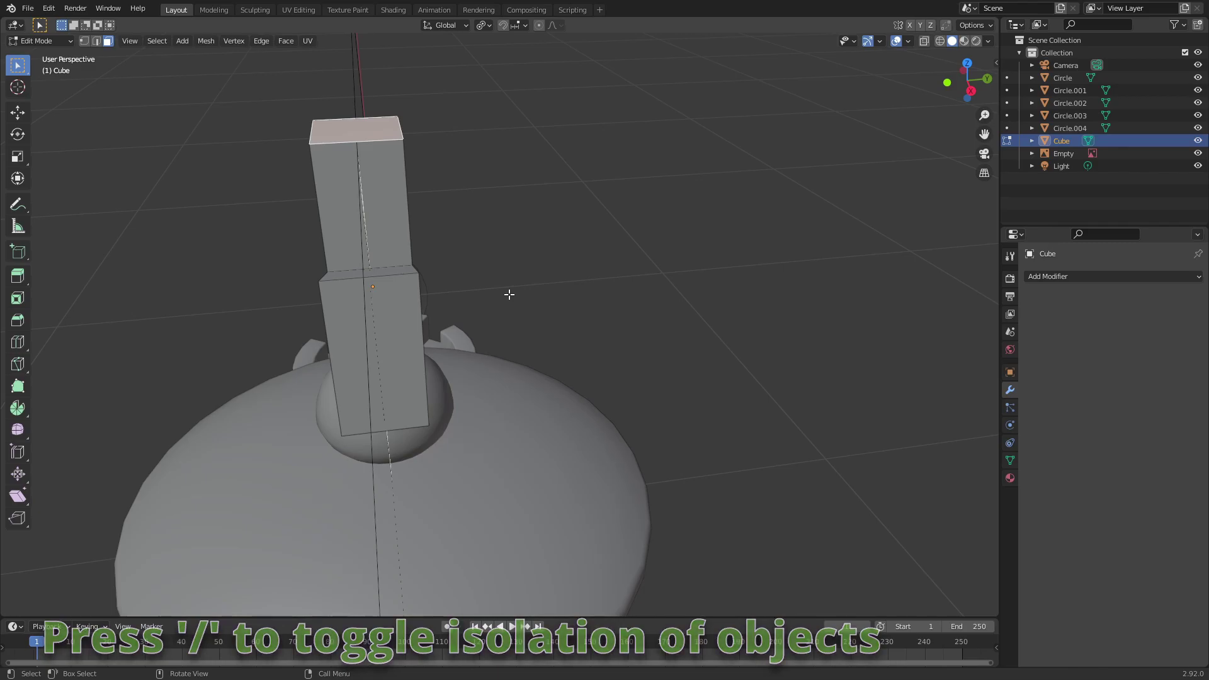
key("slash")
middle_click_drag(548, 320, 680, 532)
key("s")
key("x")
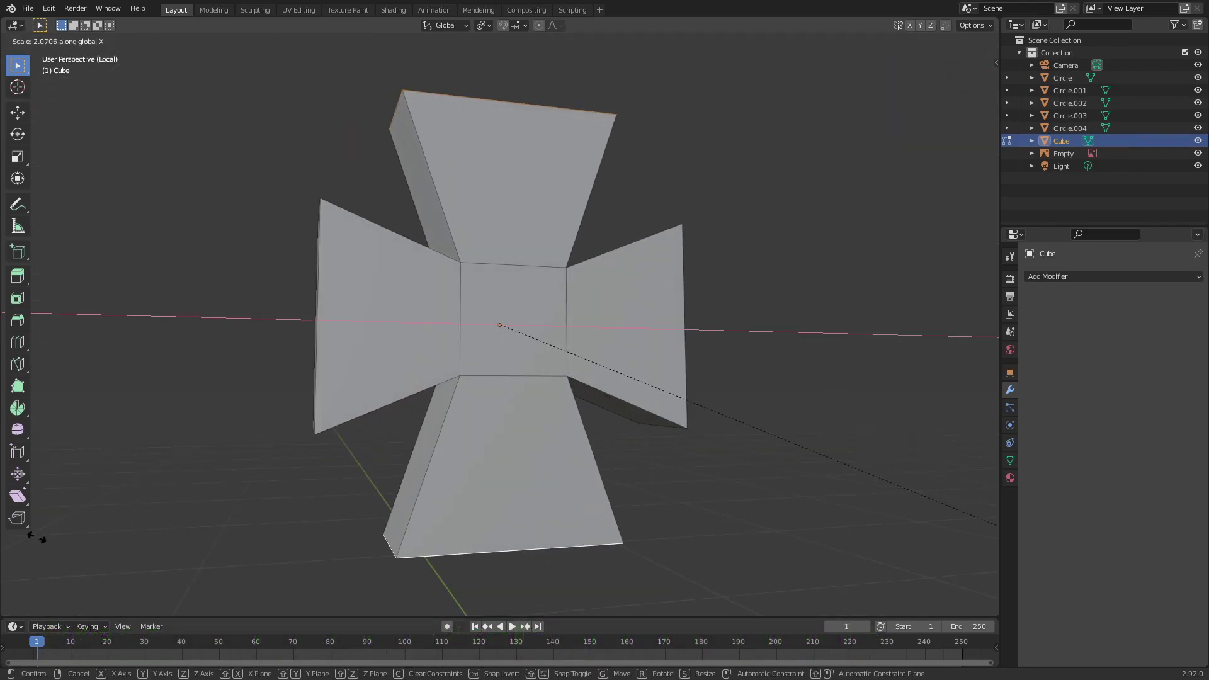
left_click(85, 534)
- Bevel all edges of the cross except those around the centre square on its front and back
key("a")
mouse_move(693, 211)
middle_mouse_down()
mouse_move(638, 286)
mouse_move(614, 287)
middle_mouse_up()
key("c")
middle_click(475, 297)
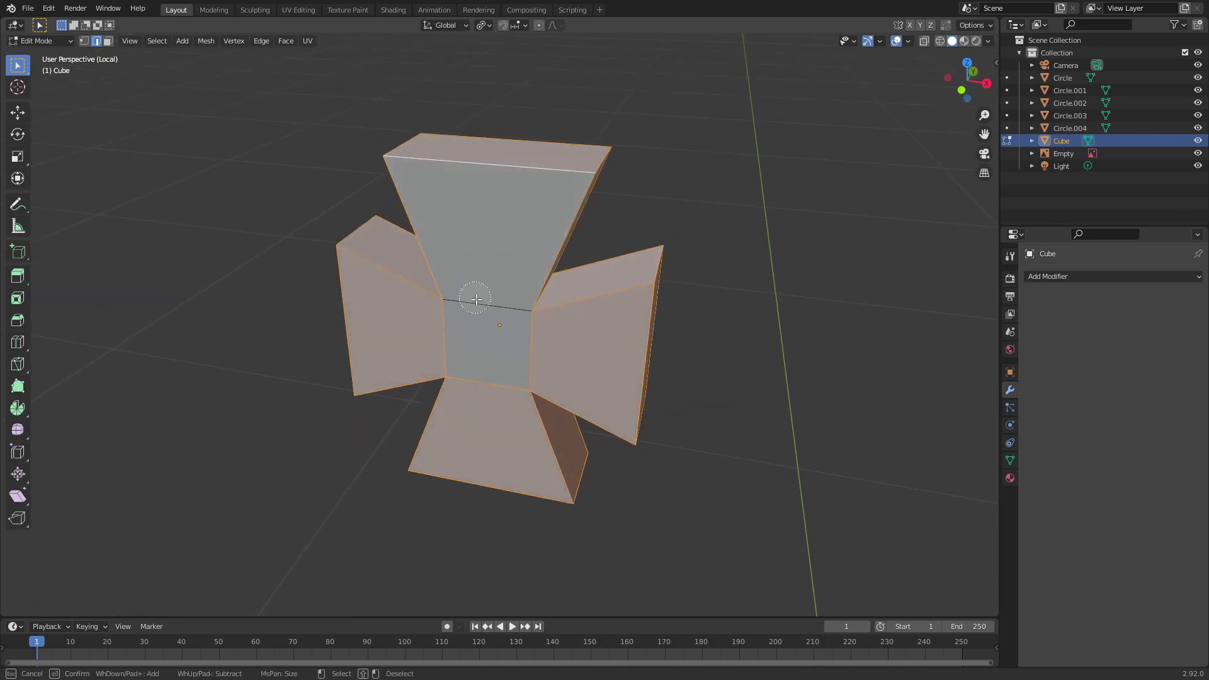
key("Escape")
middle_click_drag(658, 341, 405, 308)
key("c")
middle_click(461, 319)
key("Escape")
middle_click_drag(547, 328, 736, 377)
key("ctrl+b")
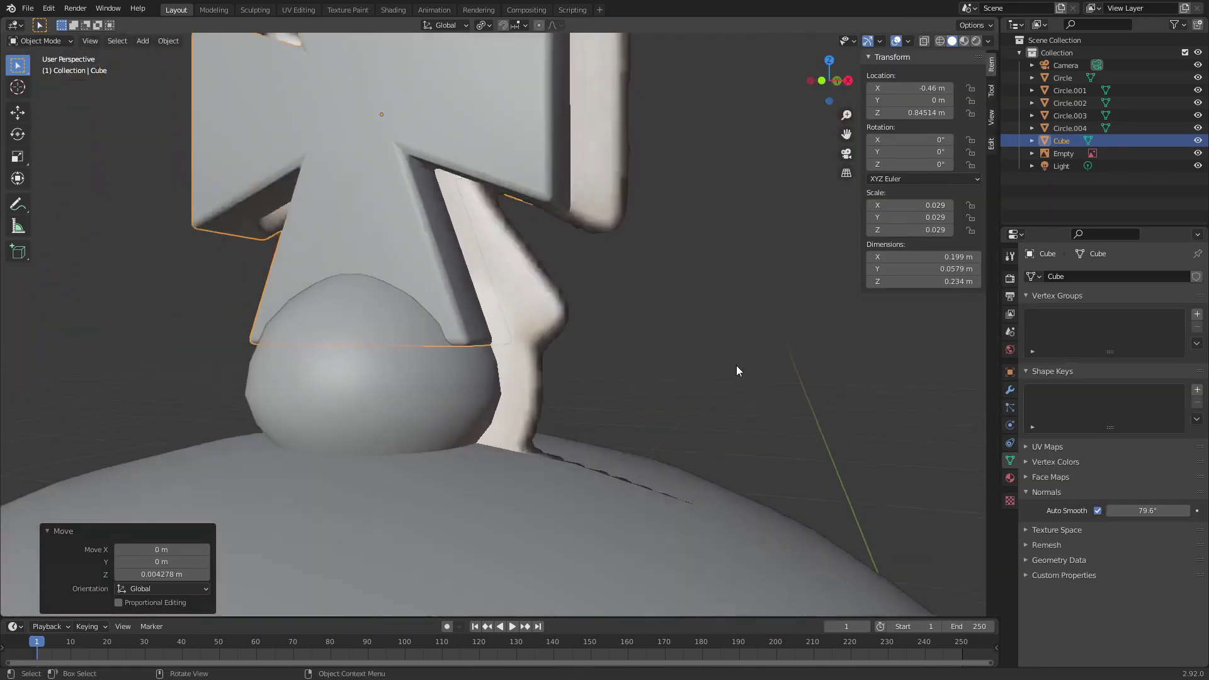
middle_click_drag(737, 370, 772, 416)
scroll(543, 368, "up", 4)
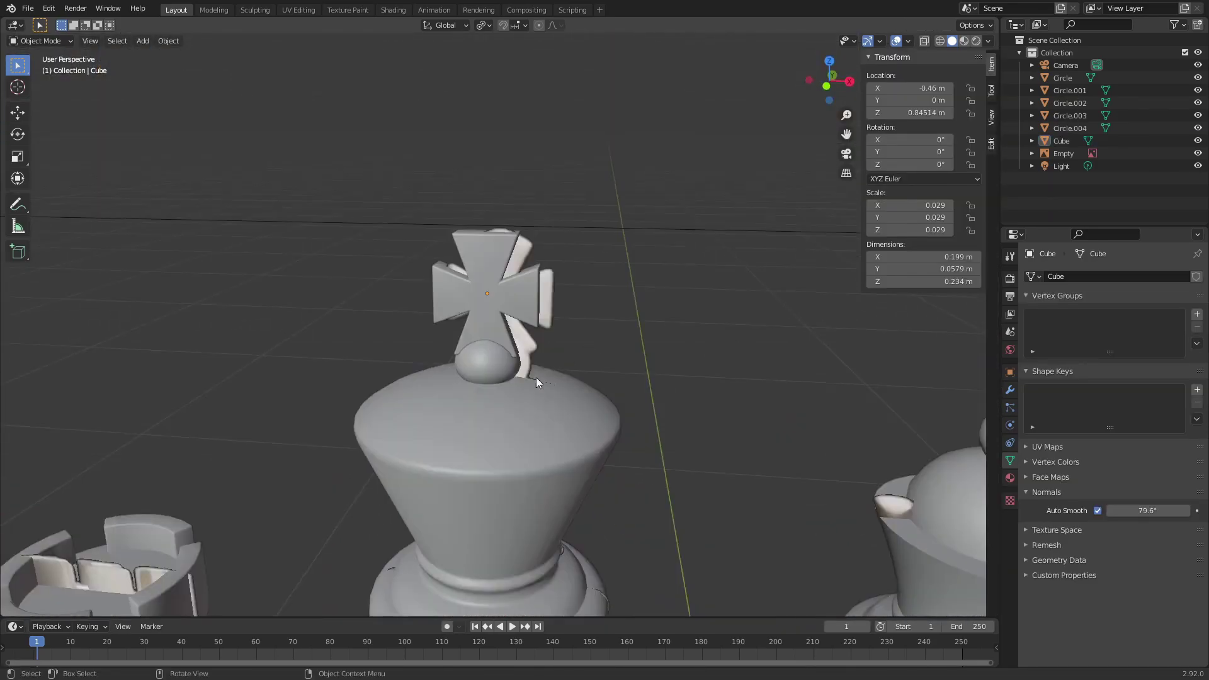
- Add a Boolean modifier to the king with the cross as its object, set it to Union and apply it
left_click(578, 408)
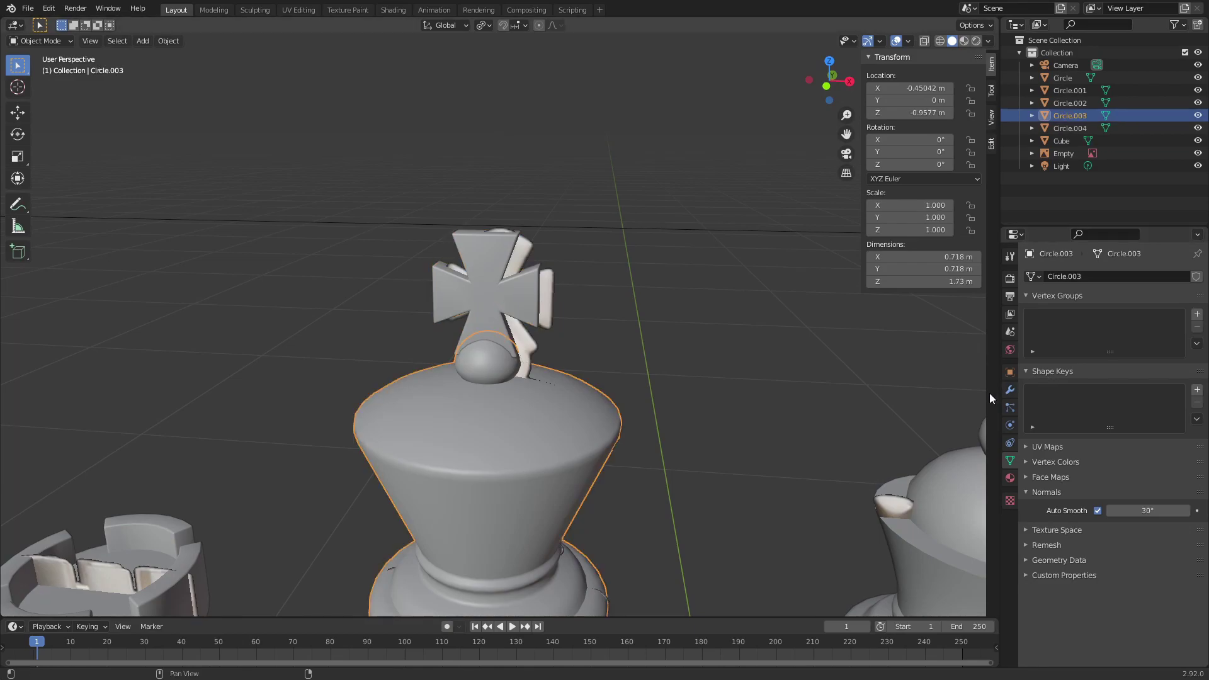
left_click(1010, 390)
left_click(1120, 276)
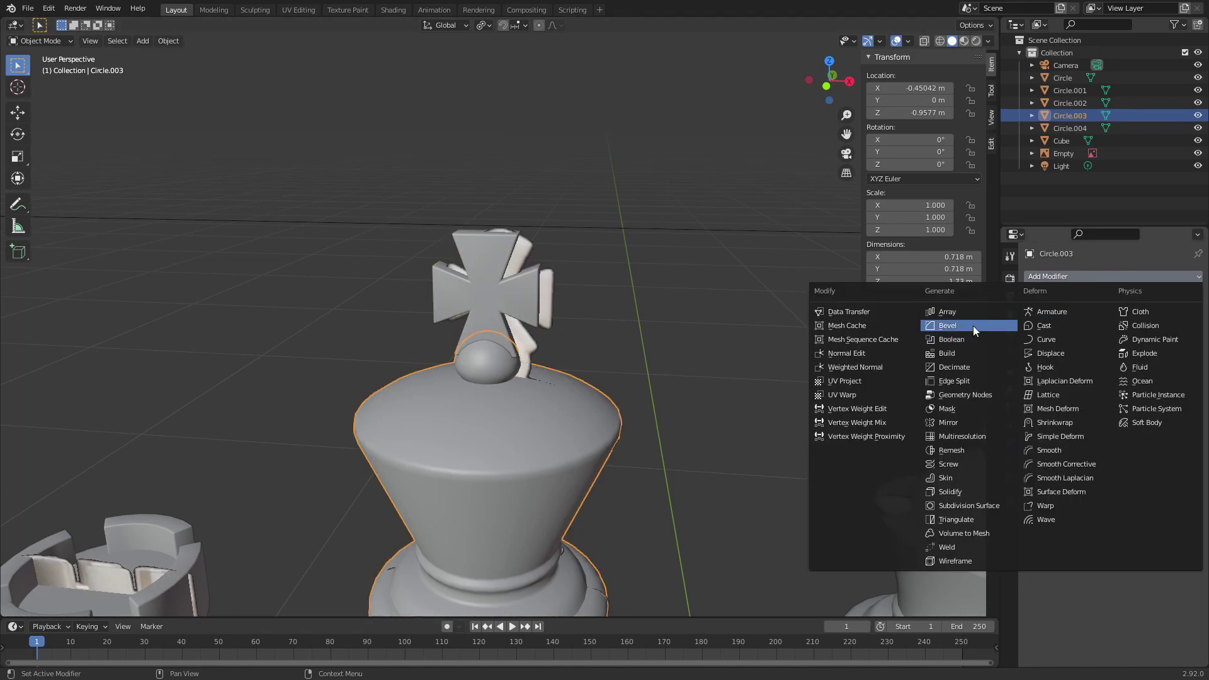
left_click(970, 341)
left_click(469, 302)
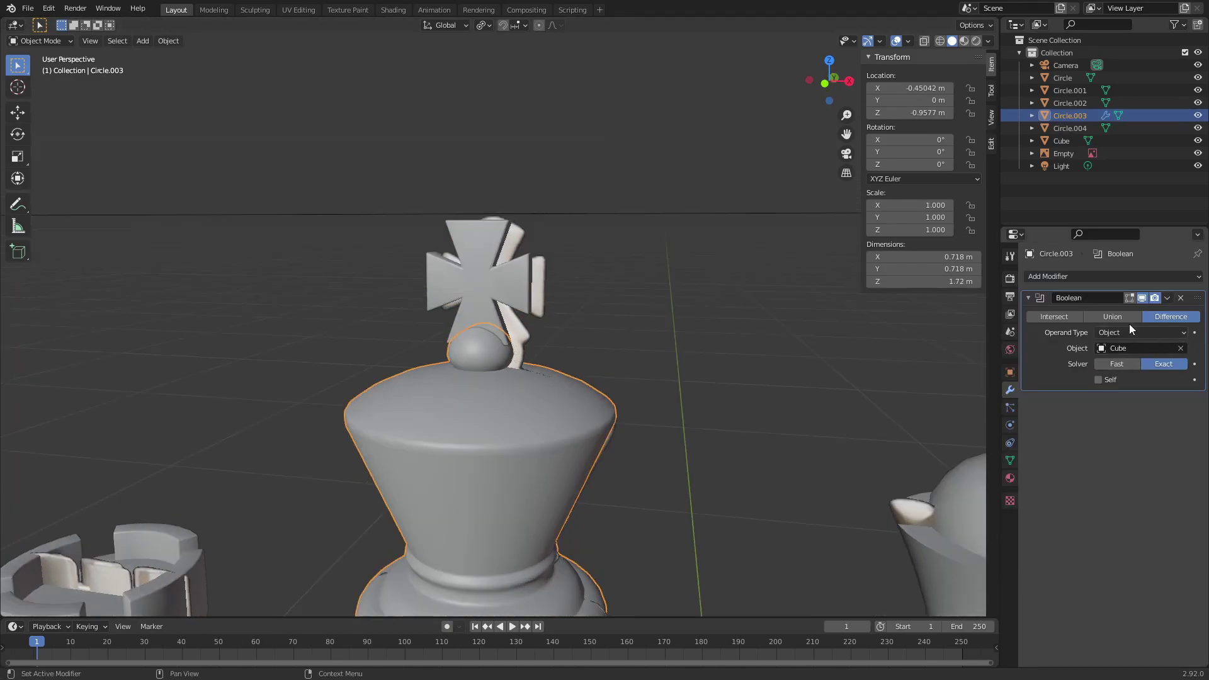
left_click(1135, 316)
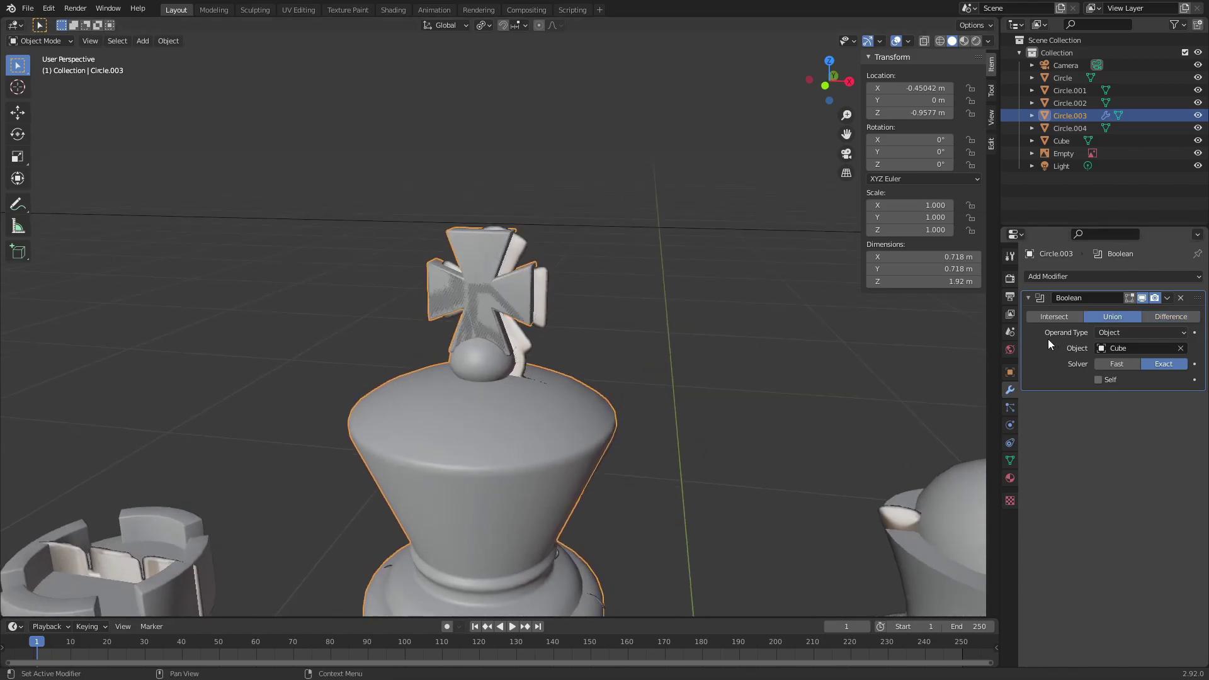
key("ctrl+a")
- Delete the separate original cross cube that overlaps the king's merged cross
left_click(606, 296)
left_click(487, 282)
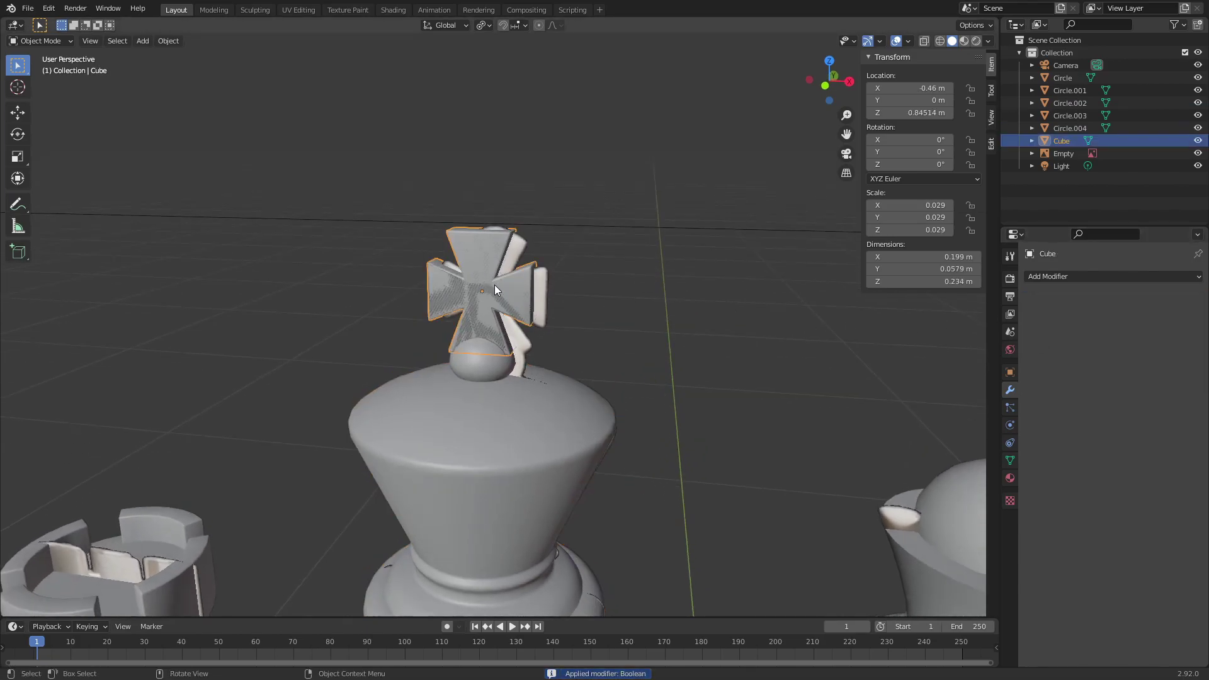
key("Delete")
left_click(510, 381)
scroll(510, 381, "up", 6)
key("Tab")
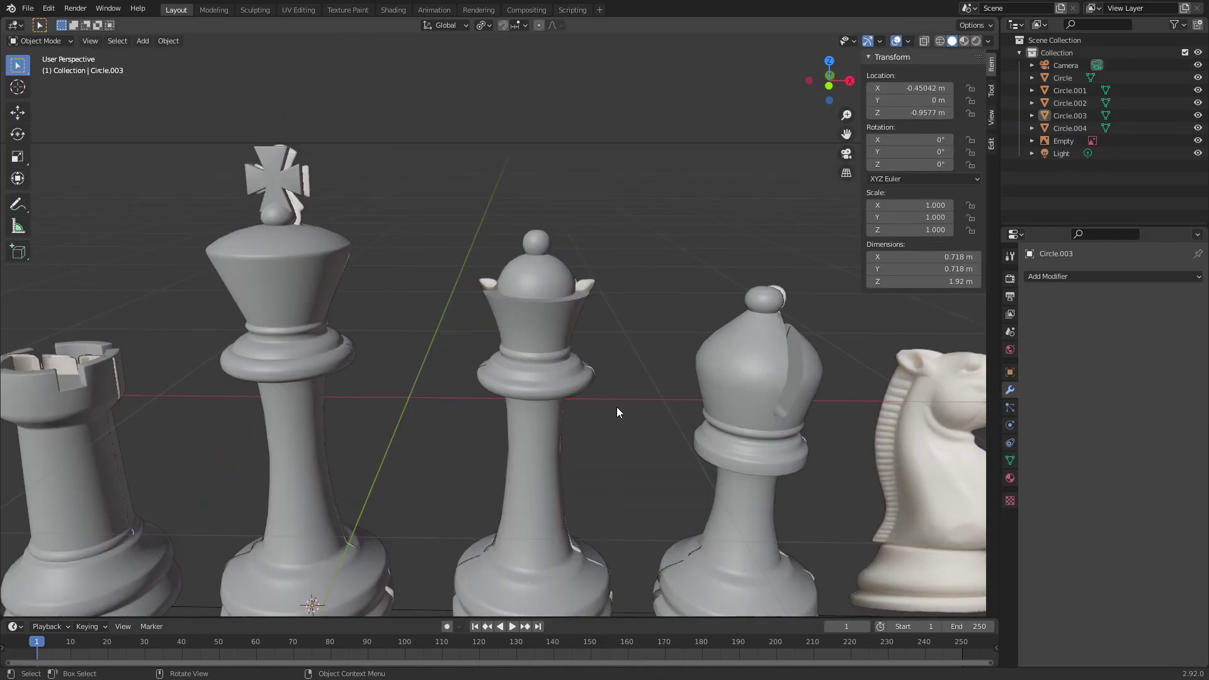
- In the queen's mesh, select the pairs of crown rim faces at the front, back and both sides
middle_click_drag(617, 407, 522, 368, "shift")
scroll(447, 349, "up", 3)
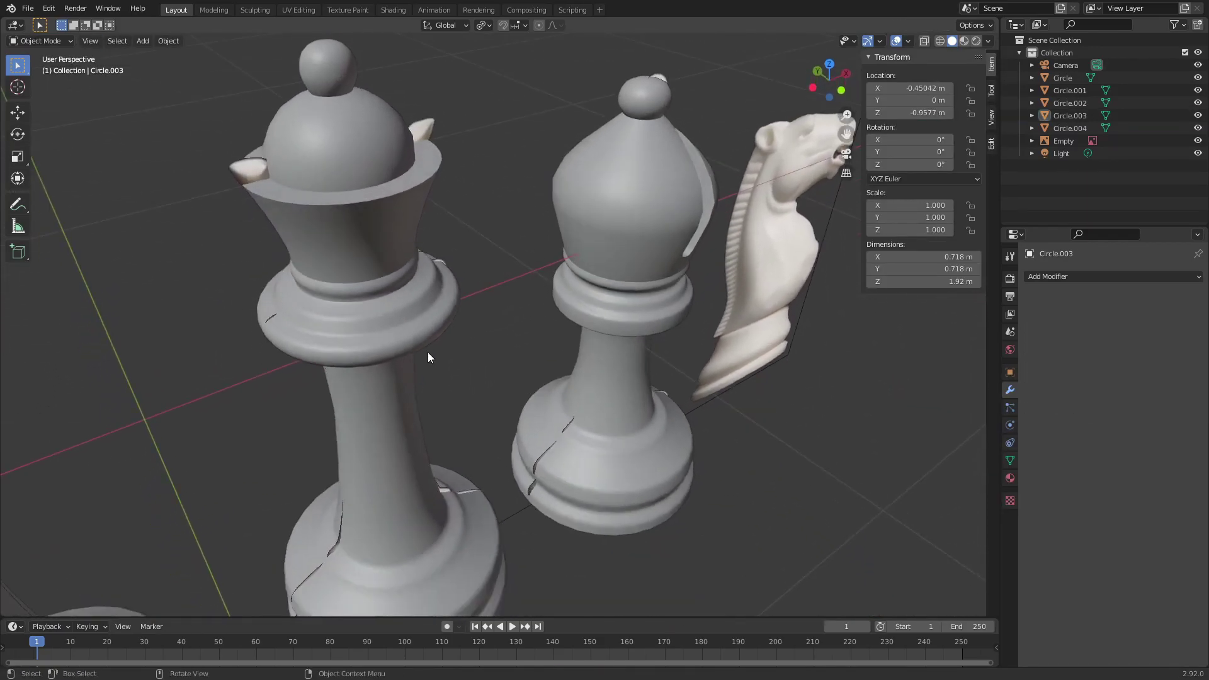
left_click(405, 301)
key("Tab")
key("KP_7")
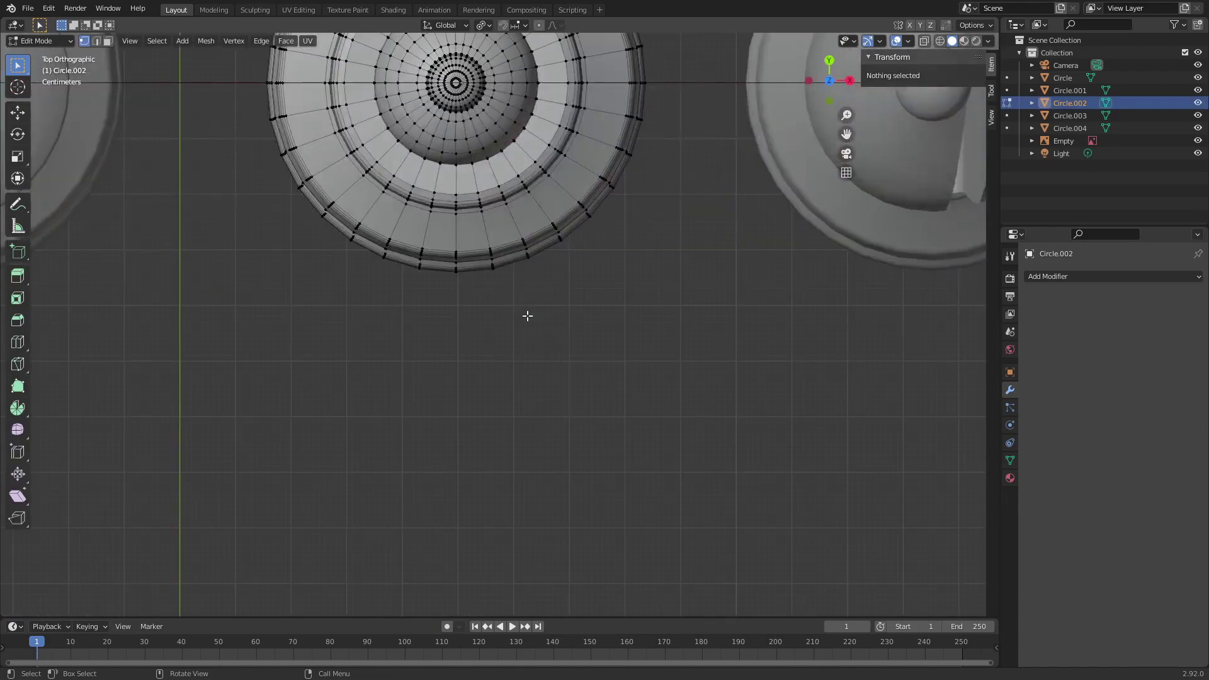
scroll(538, 210, "up", 3)
middle_click_drag(603, 224, 595, 499, "shift")
key("3")
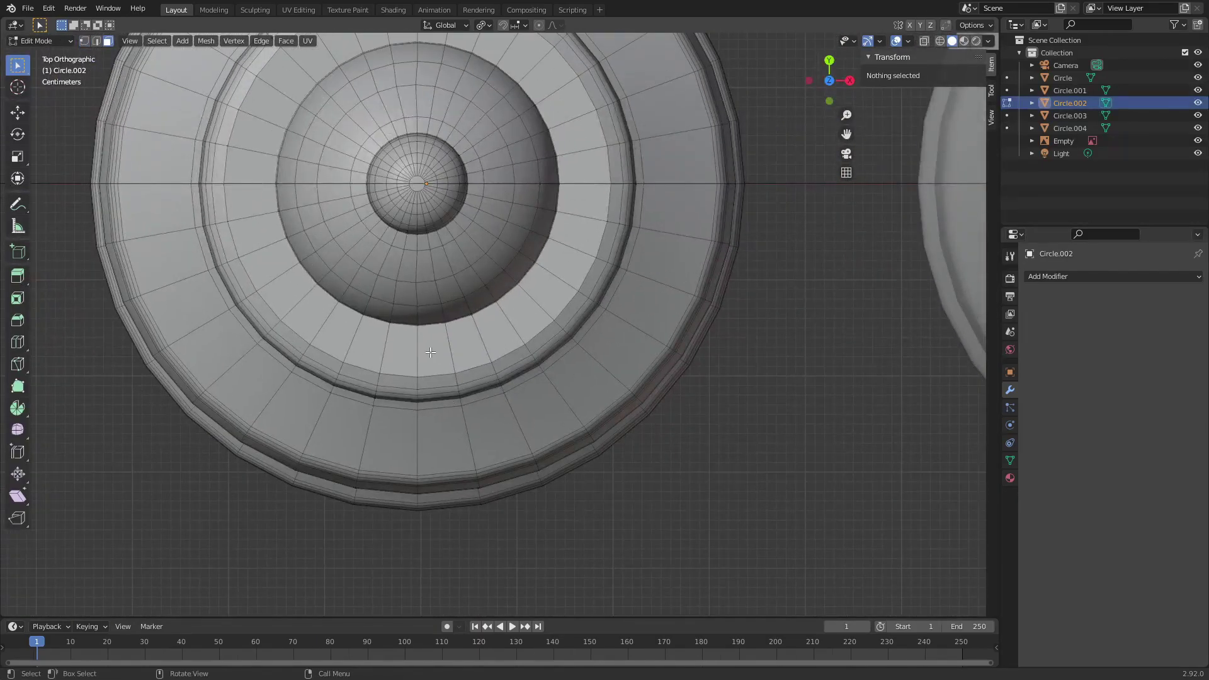
left_click(436, 358)
left_click(401, 353, "shift")
middle_click_drag(635, 229, 641, 278, "shift")
left_click(605, 208, "shift")
left_click(571, 249, "shift")
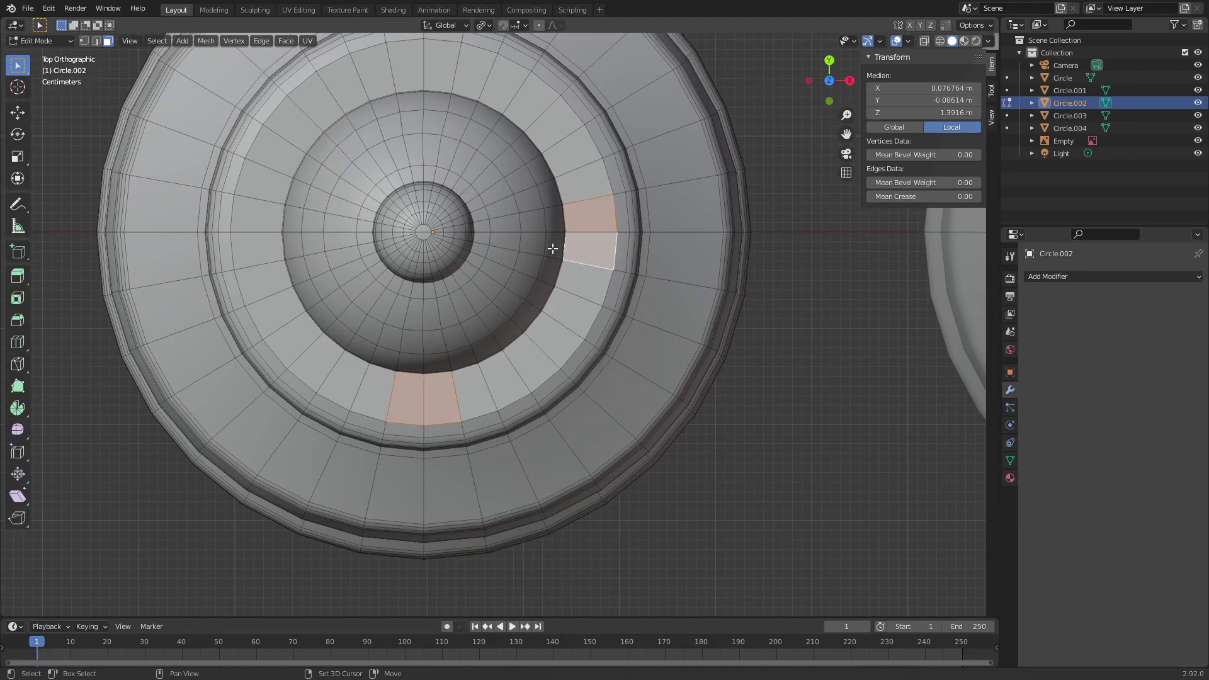
left_click(249, 211, "shift")
left_click(258, 250, "shift")
middle_click_drag(674, 195, 699, 317, "shift")
left_click(422, 183, "shift")
left_click(467, 189, "shift")
- Add the four diagonal pairs of faces on the queen's crown rim to the selection
left_click(557, 217, "shift")
left_click(580, 247, "shift")
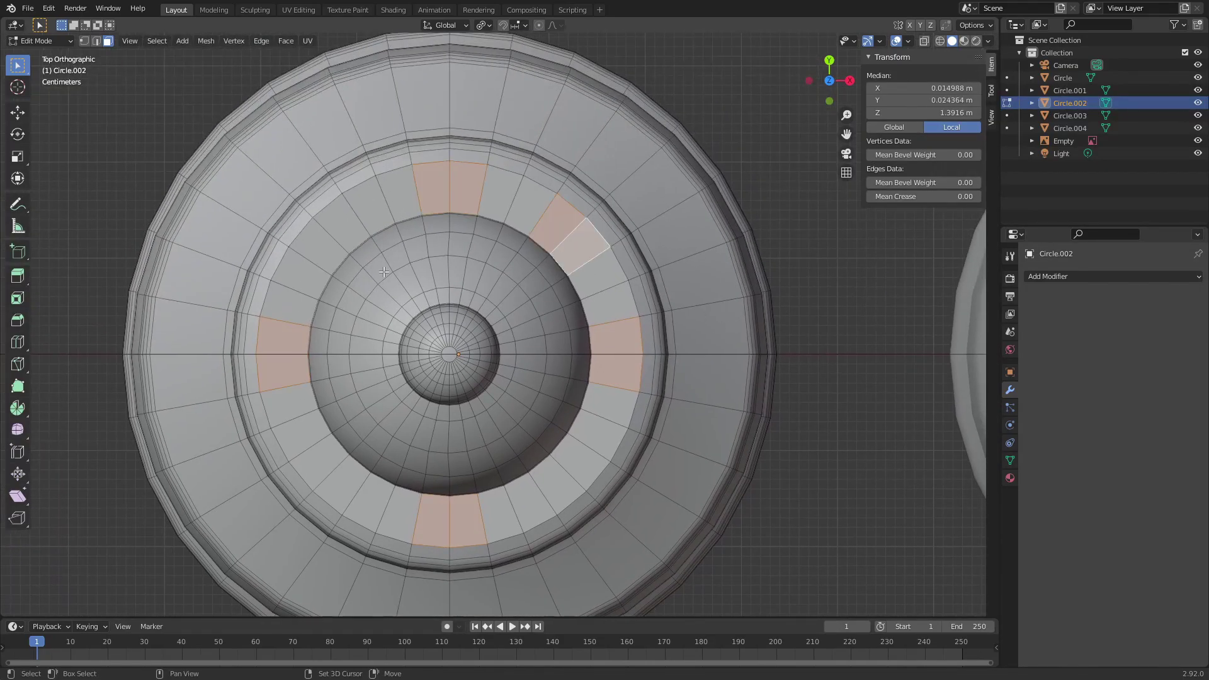
left_click(341, 237, "shift")
left_click(318, 247, "shift")
left_click(325, 453, "shift")
left_click(342, 486, "shift")
left_click(579, 455, "shift")
left_click(557, 485, "shift")
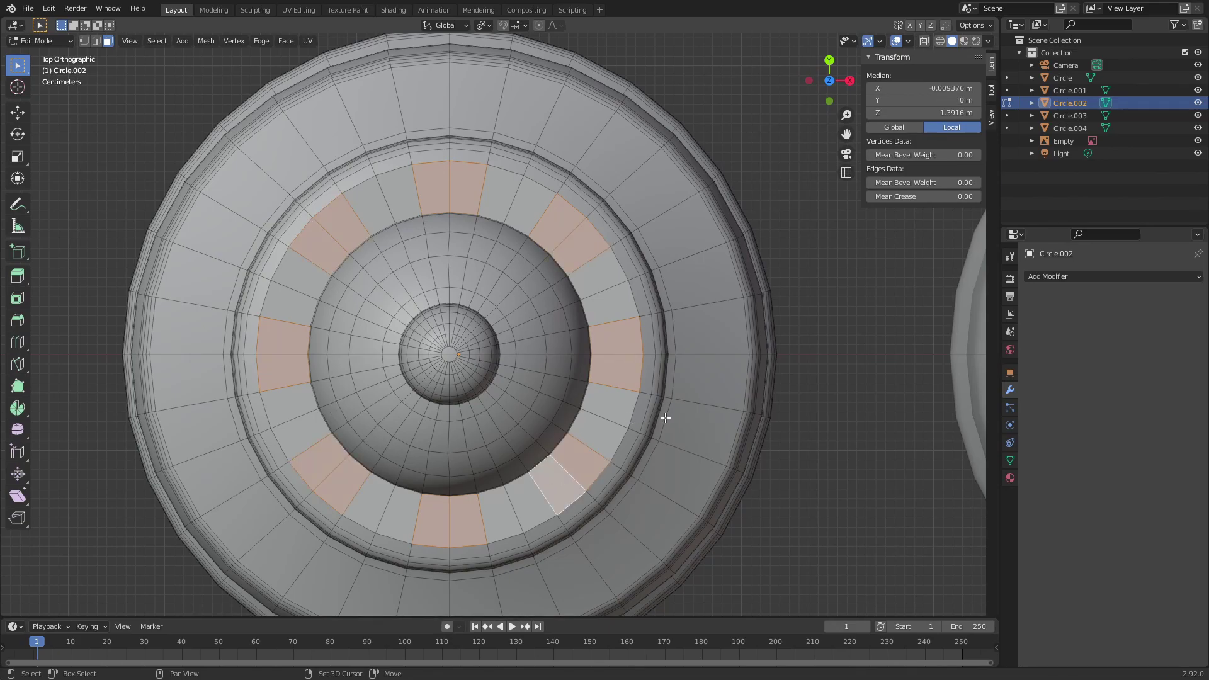
- Extrude the eight selected pairs of rim faces upward by about 0.05 m along Z
middle_click_drag(667, 433, 674, 346)
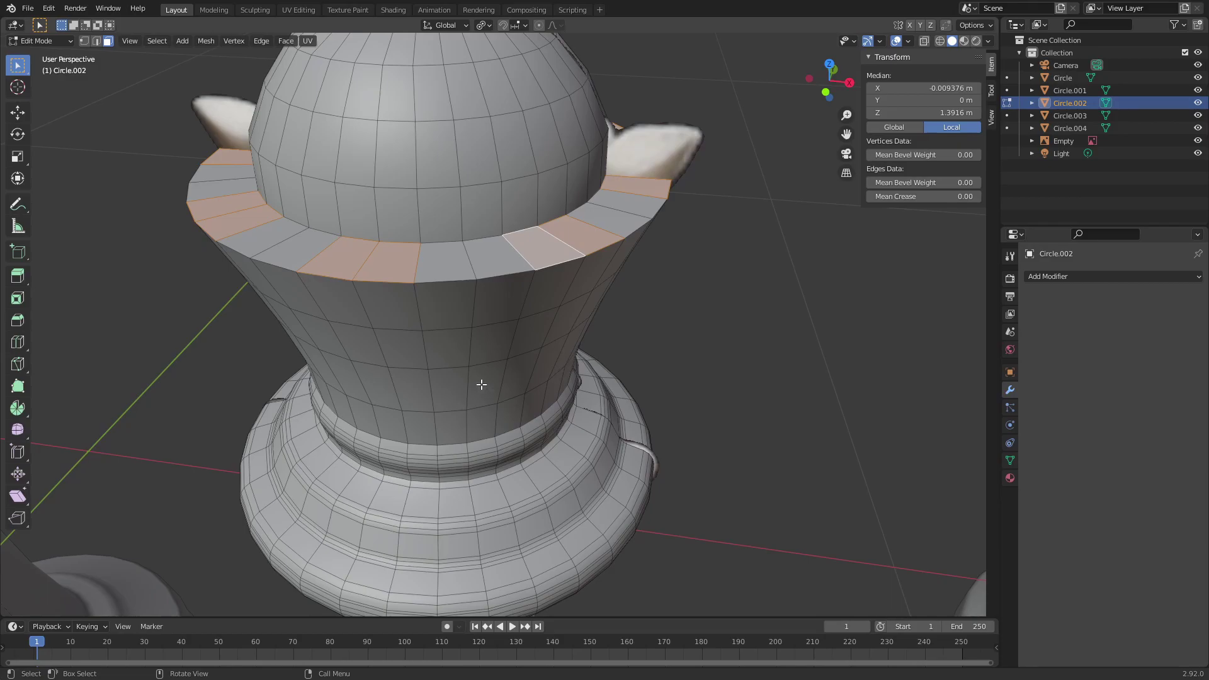
scroll(648, 353, "down", 6)
middle_click_drag(650, 357, 845, 342)
scroll(734, 351, "up", 6)
key("e")
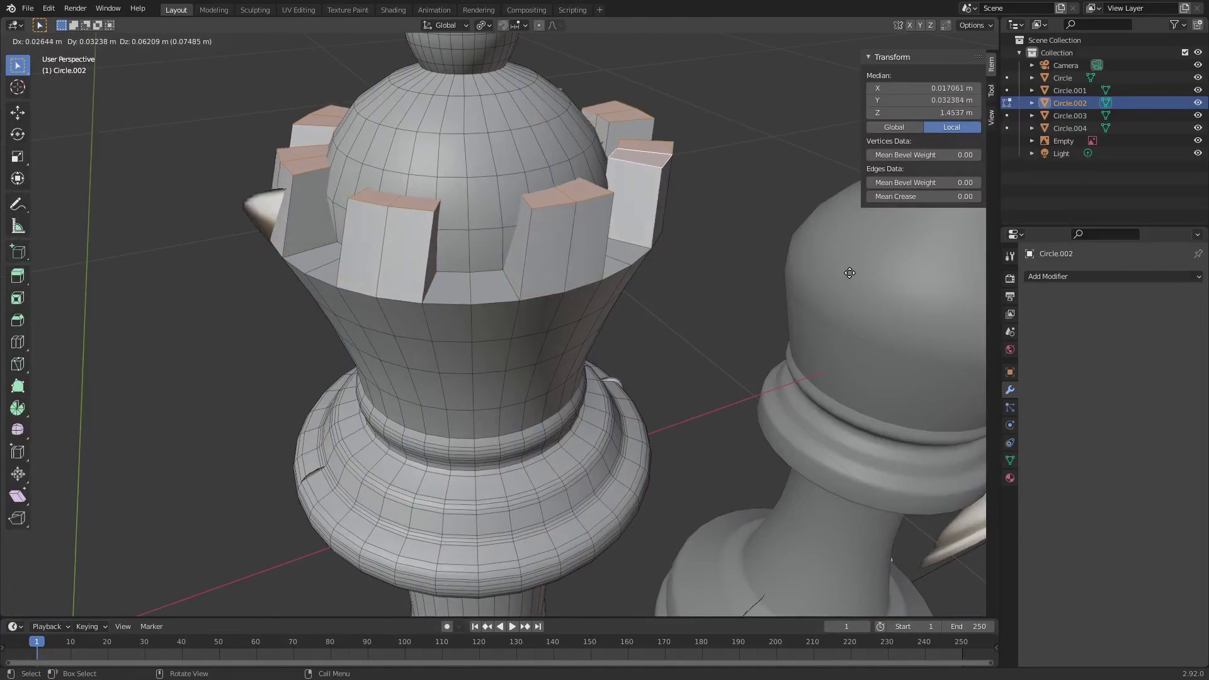
key("z")
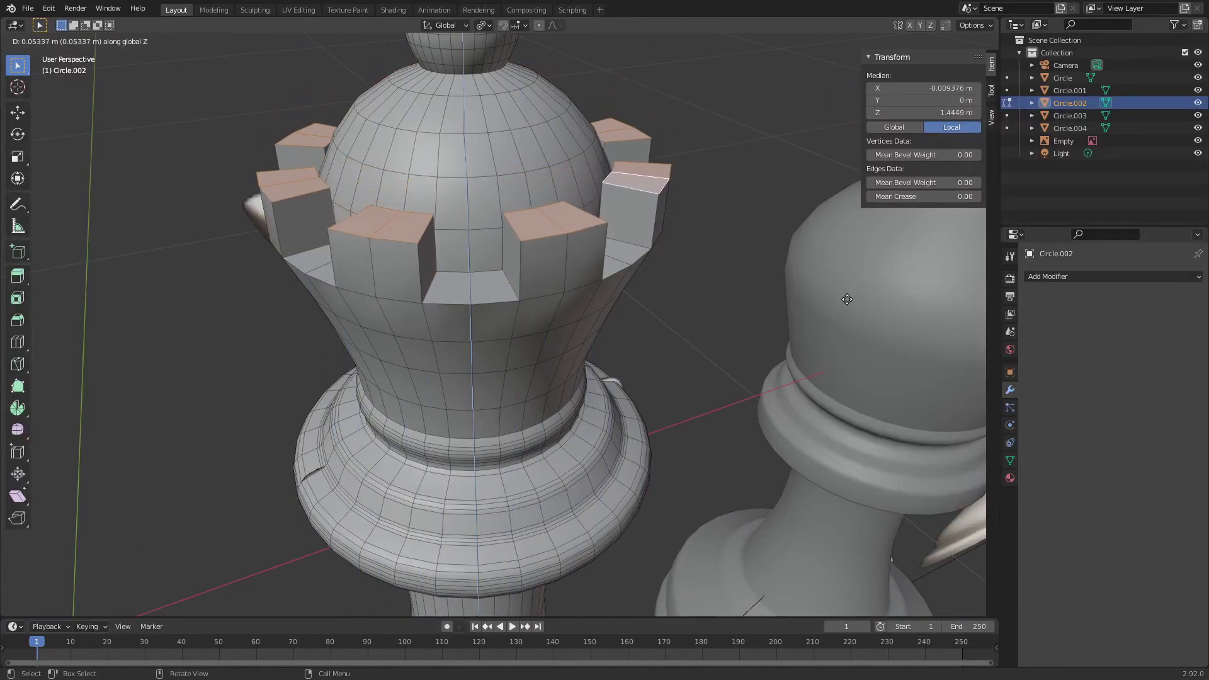
left_click(855, 300)
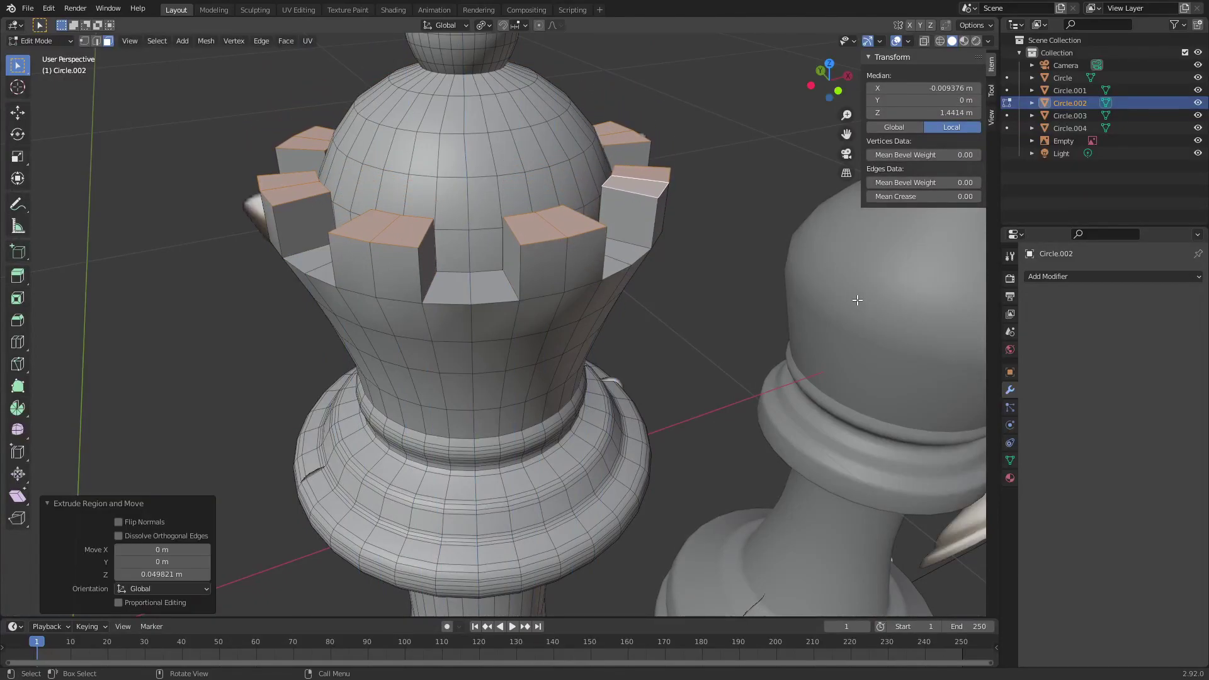
- Set the pivot to Median Point and scale the extruded top faces outward by about 1.11
scroll(808, 289, "down", 3)
middle_click_drag(807, 289, 750, 270)
key("s")
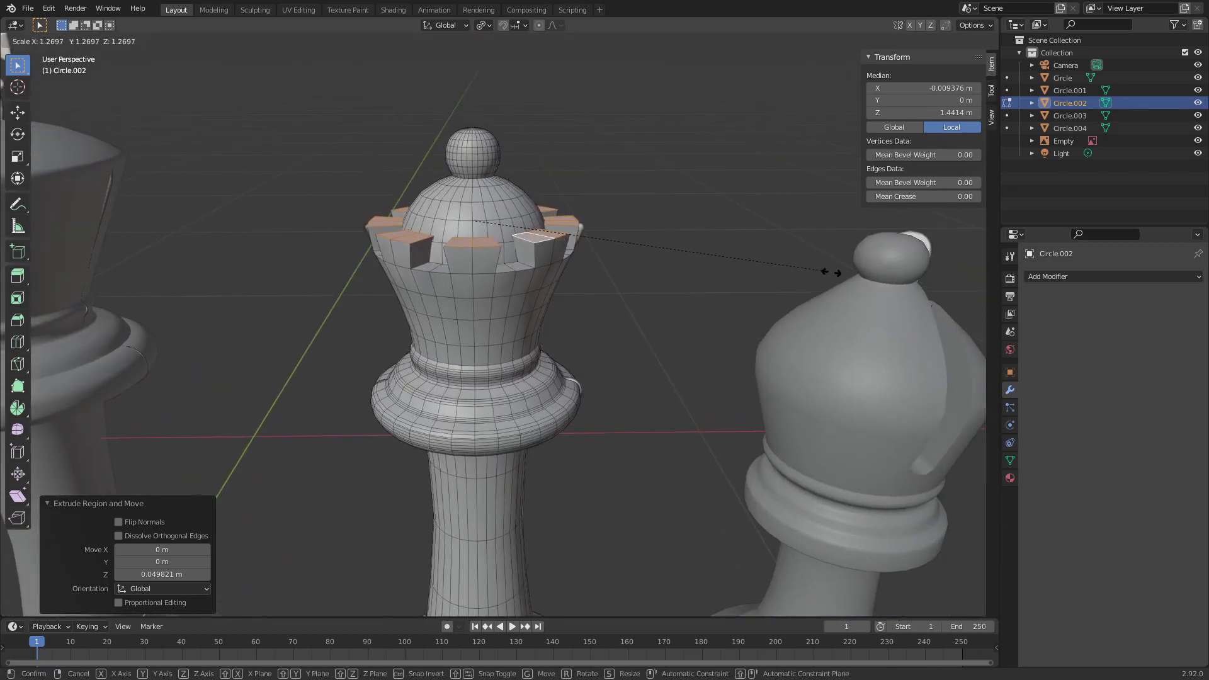
right_click(879, 284)
left_click(489, 23)
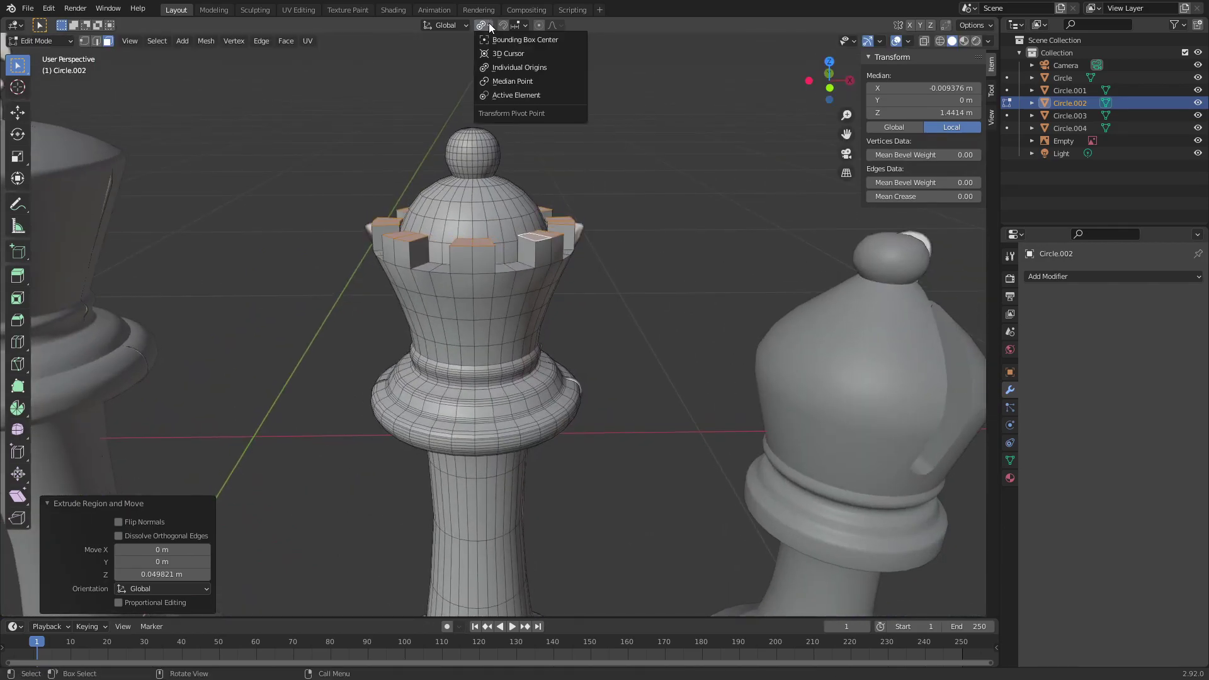
left_click(519, 77)
key("s")
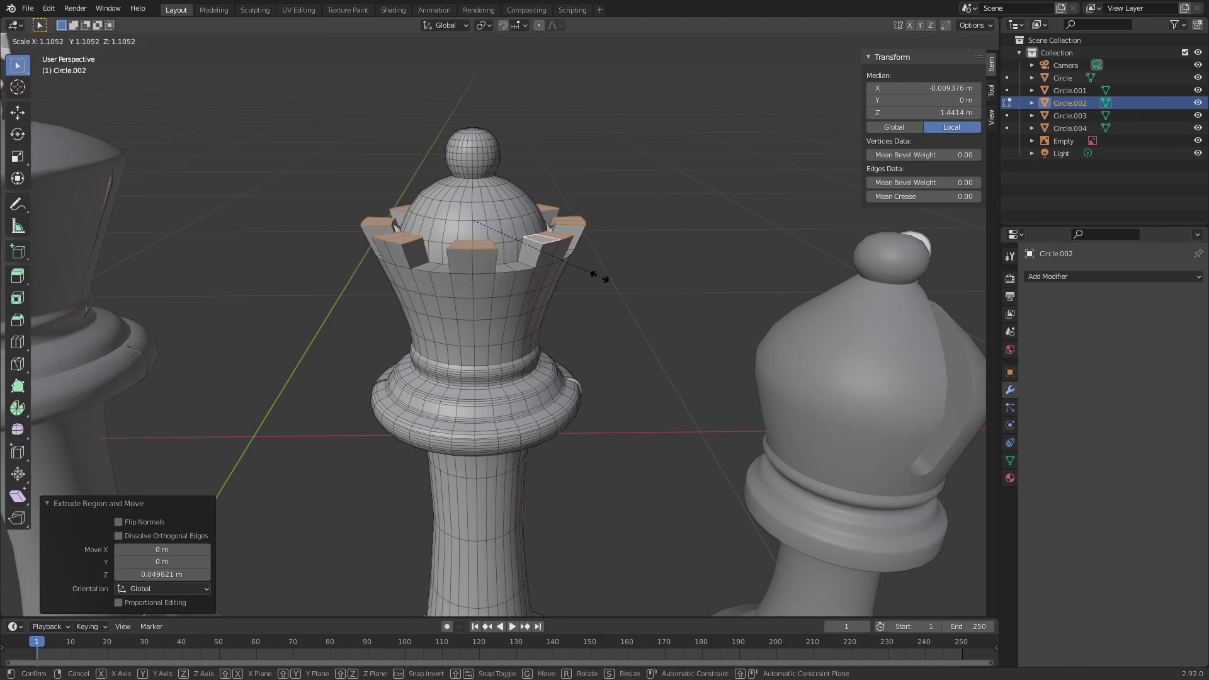
left_click(599, 275)
- Set the pivot to Individual Origins and taper the crown's points by scaling their top faces by 0.353 and again by 0.852
middle_click_drag(598, 276, 531, 254)
scroll(567, 242, "up", 5)
scroll(566, 243, "down", 4)
left_click(486, 25)
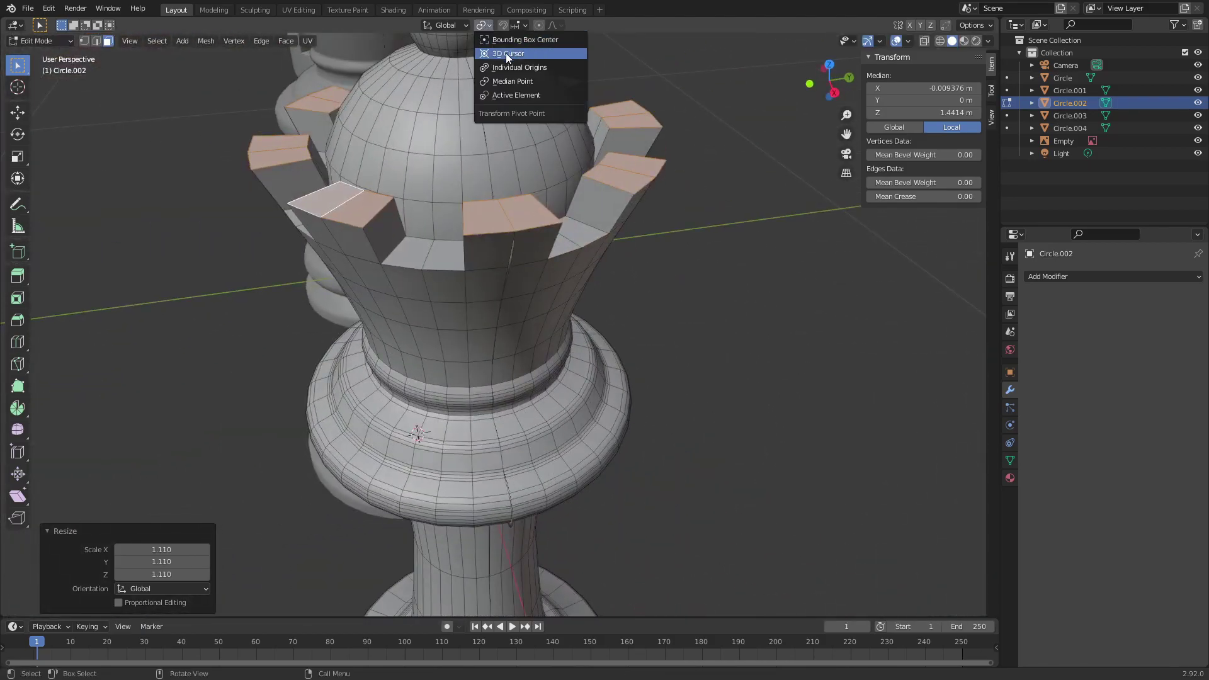
key("s")
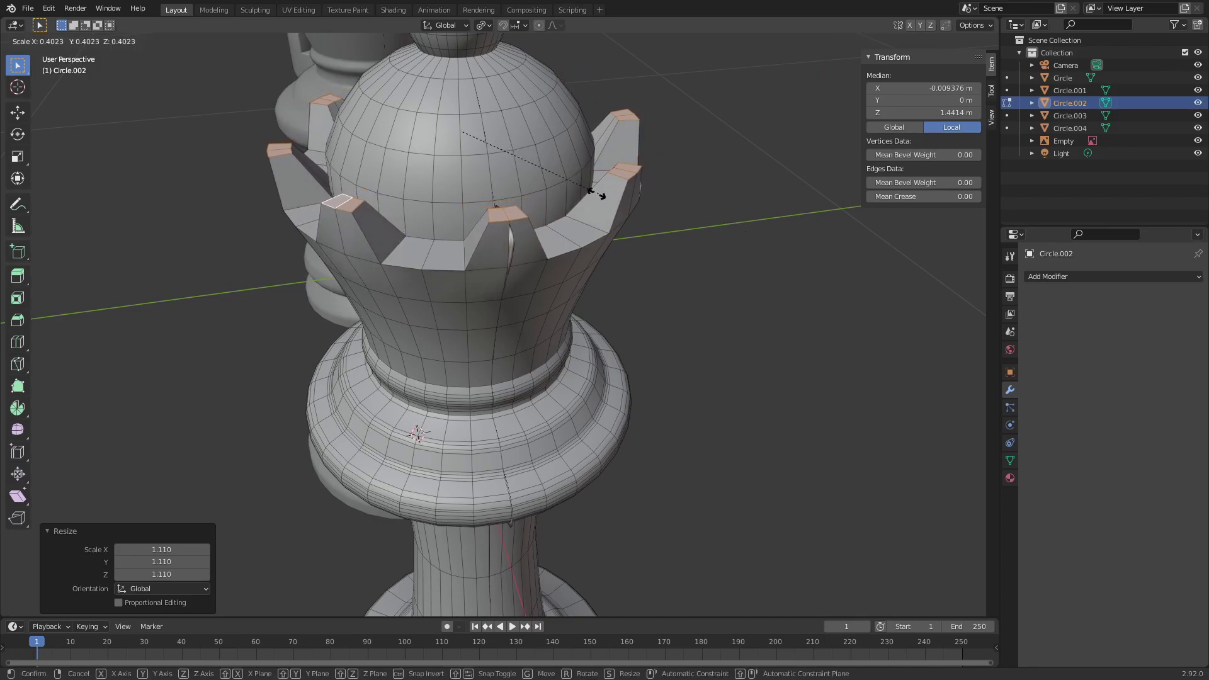
left_click(579, 198)
middle_click_drag(675, 208, 729, 248)
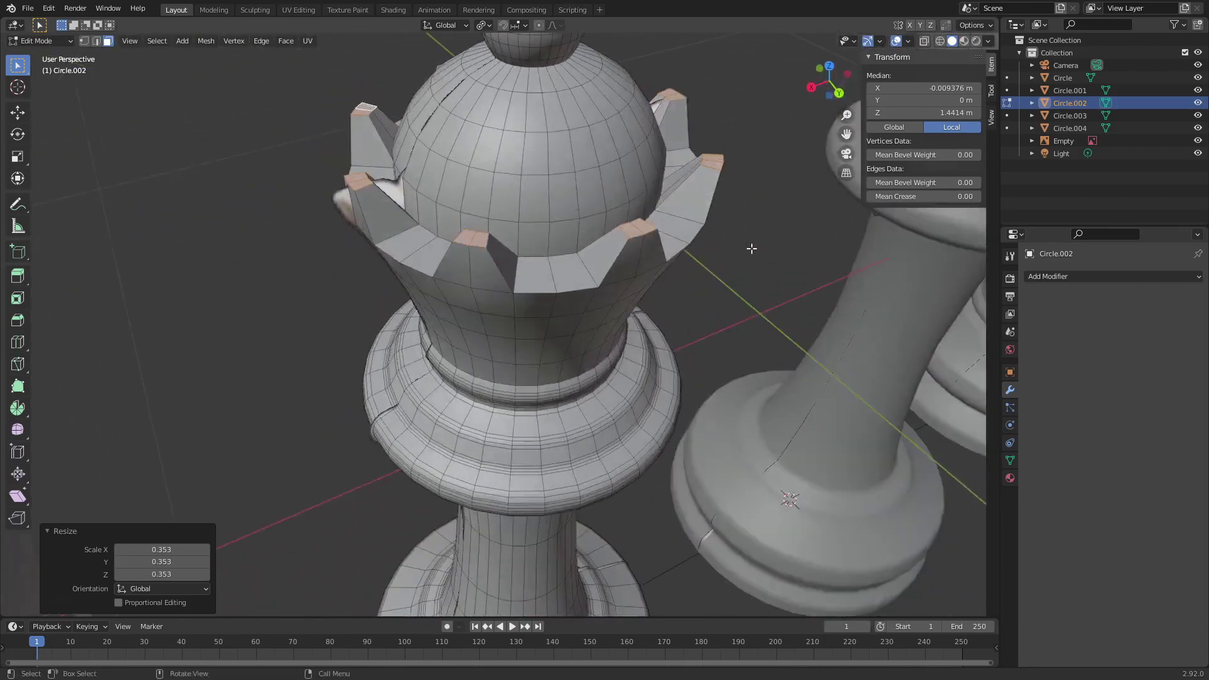
key("s")
left_click(749, 235)
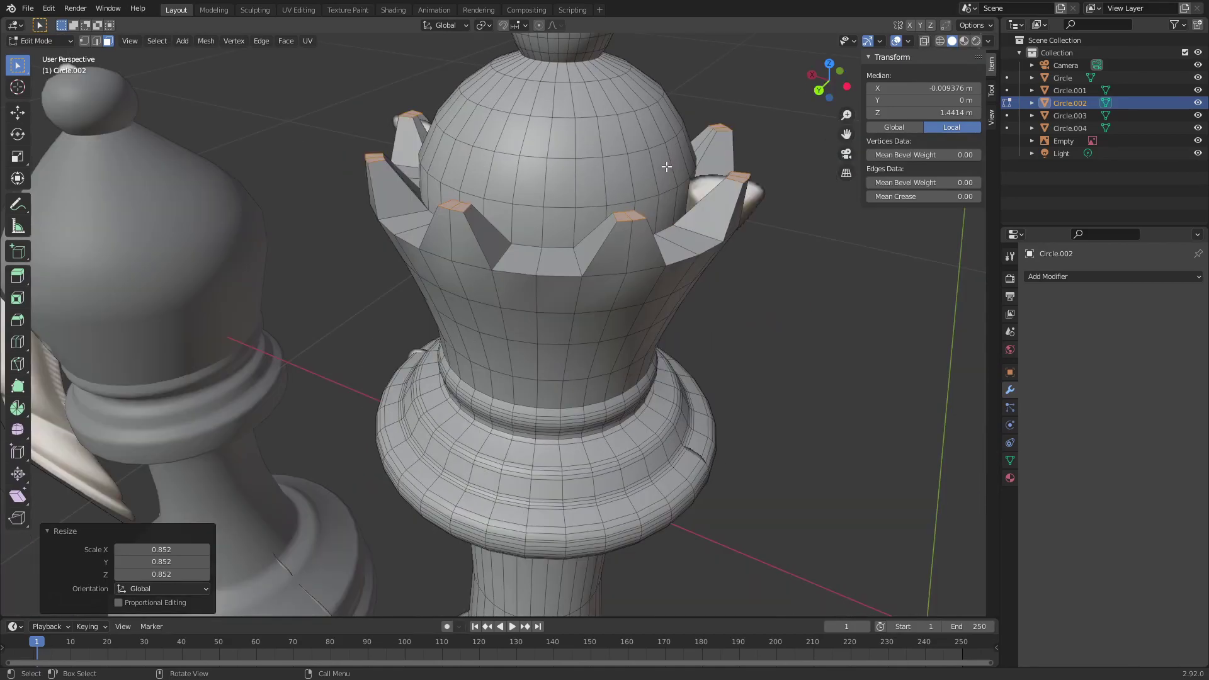
- Fine-tune the size of the crown points' top faces with two more scalings and finish editing the queen
middle_click_drag(665, 166, 495, 183)
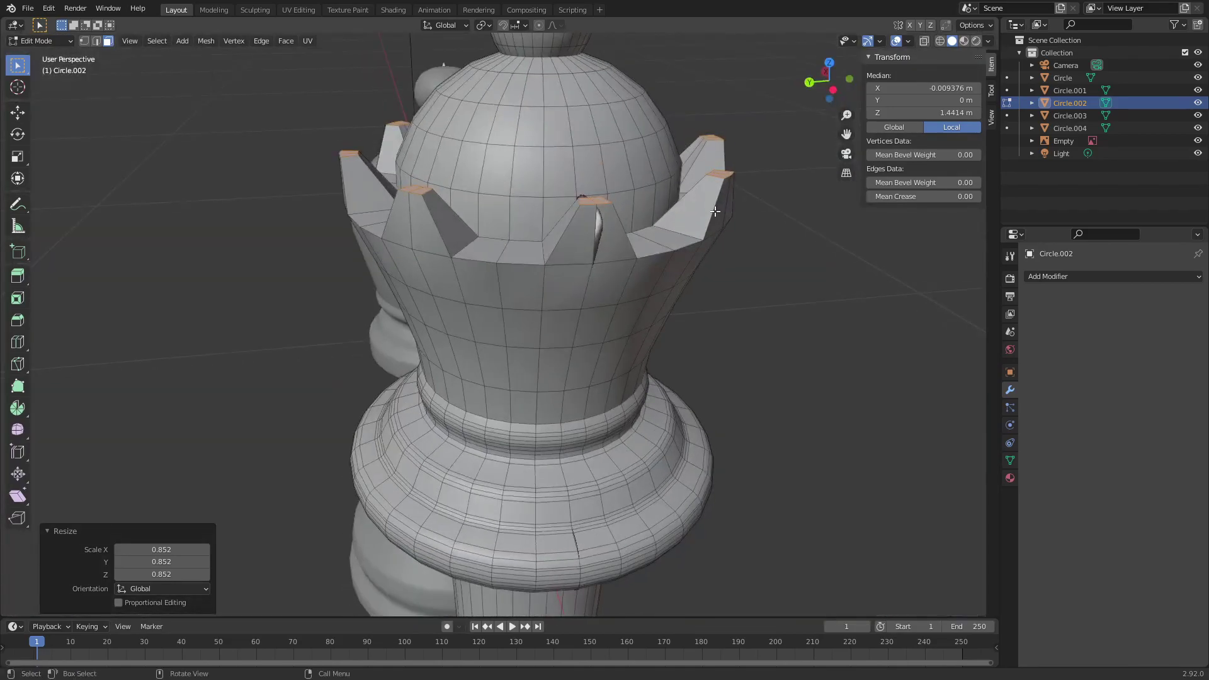
key("s")
left_click(741, 221)
middle_click_drag(742, 221, 315, 450)
key("s")
left_click(630, 206)
scroll(595, 335, "down", 8)
key("Tab")
- Duplicate the rook and move the copy about 3.556 m along X onto the reference knight, then open its mesh for editing
left_click(316, 450)
left_click(850, 504)
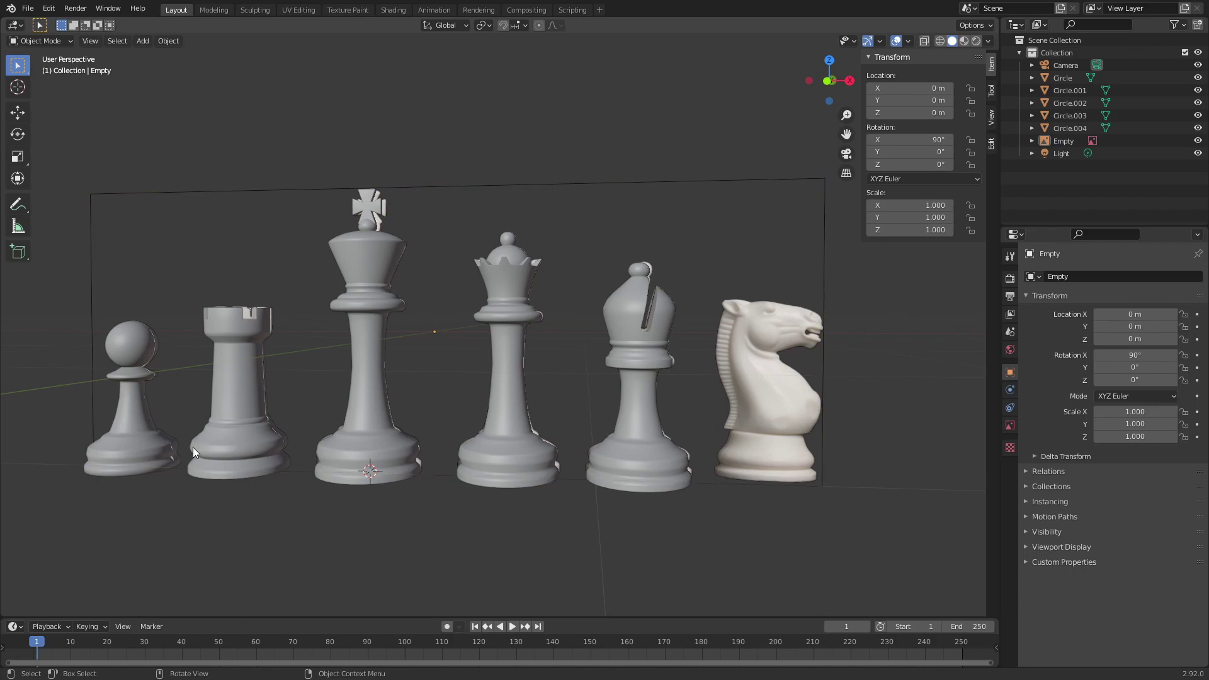
left_click(245, 449)
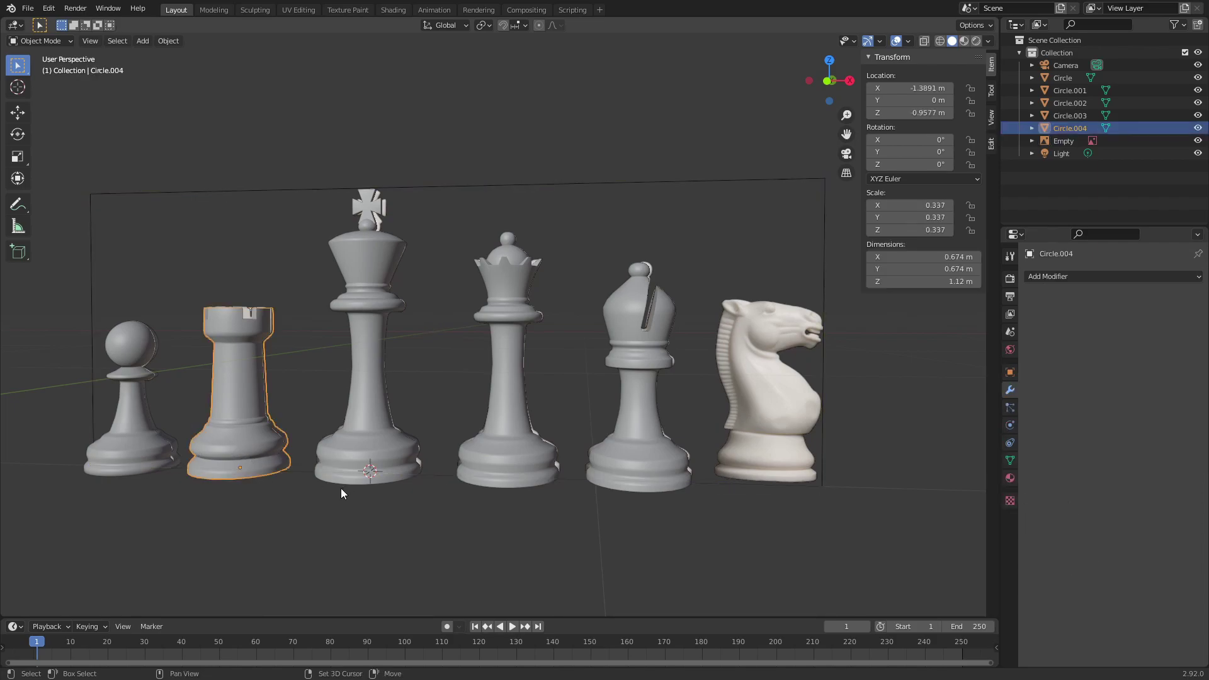
key("shift+d")
key("x")
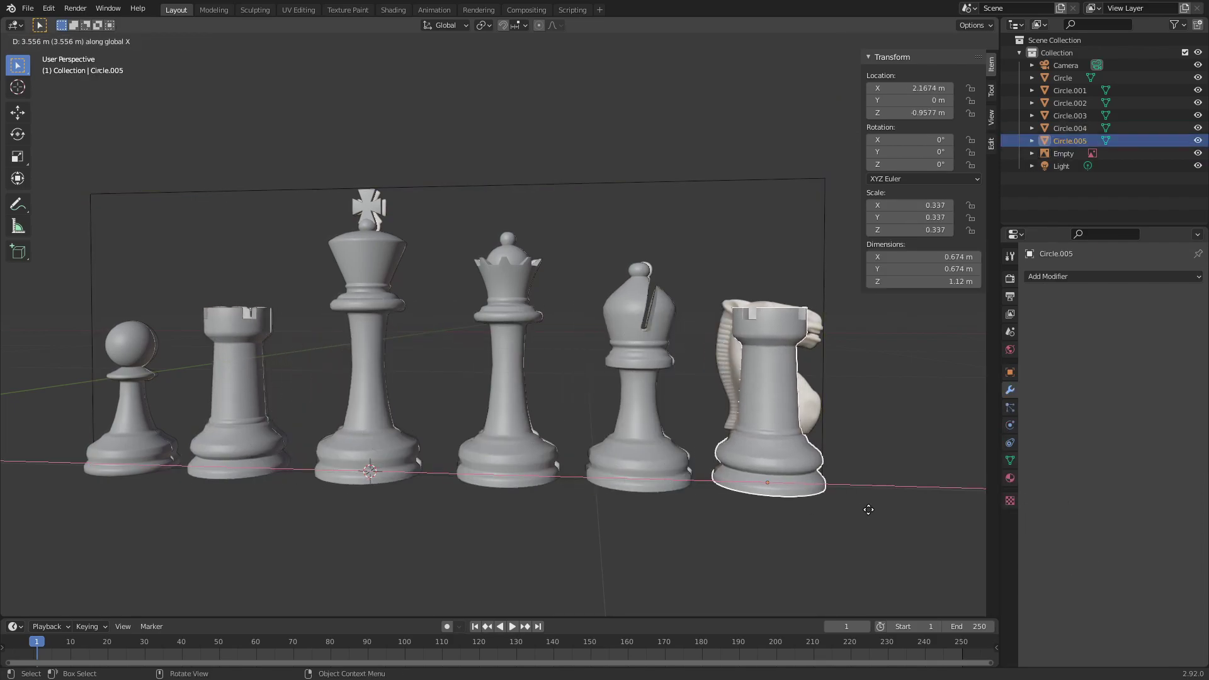
left_click(869, 504)
key("KP_1")
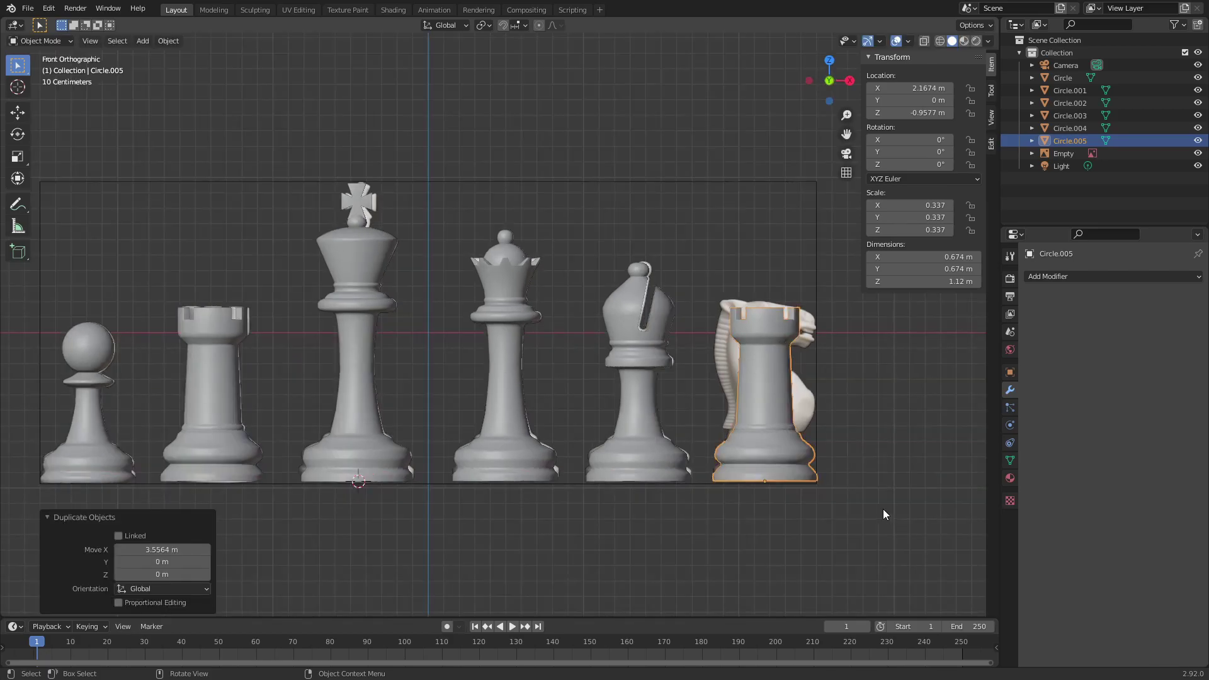
scroll(818, 477, "up", 4)
key("Tab")
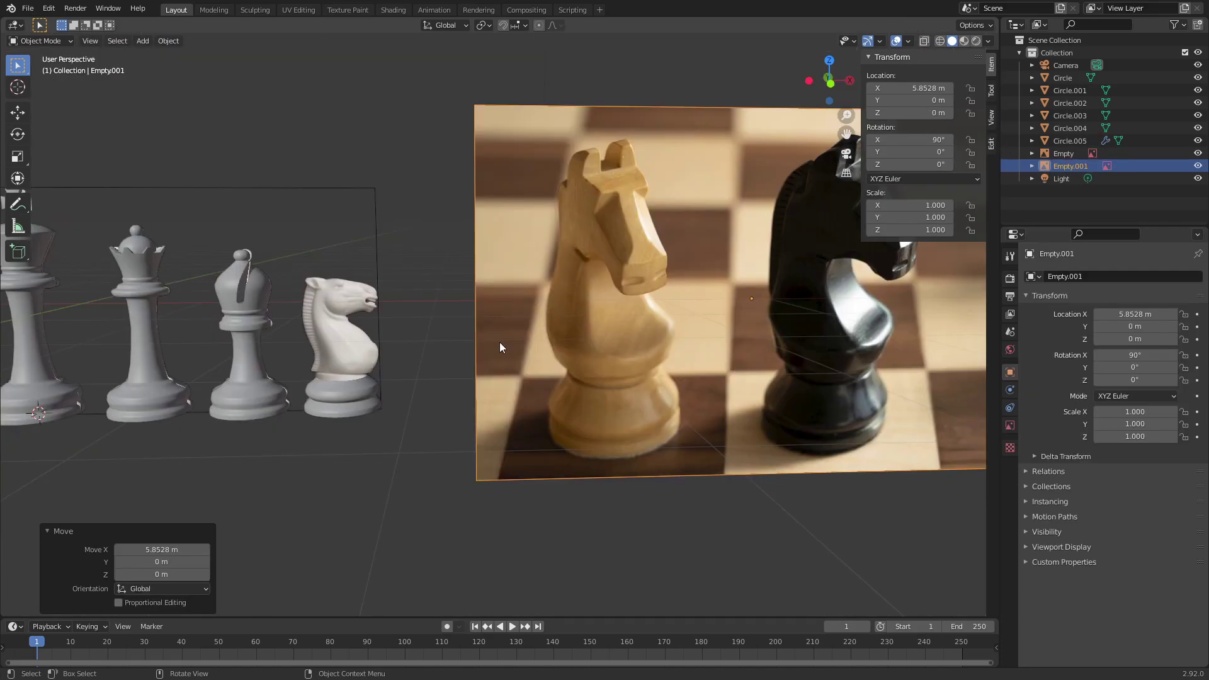
middle_click_drag(653, 352, 542, 308)
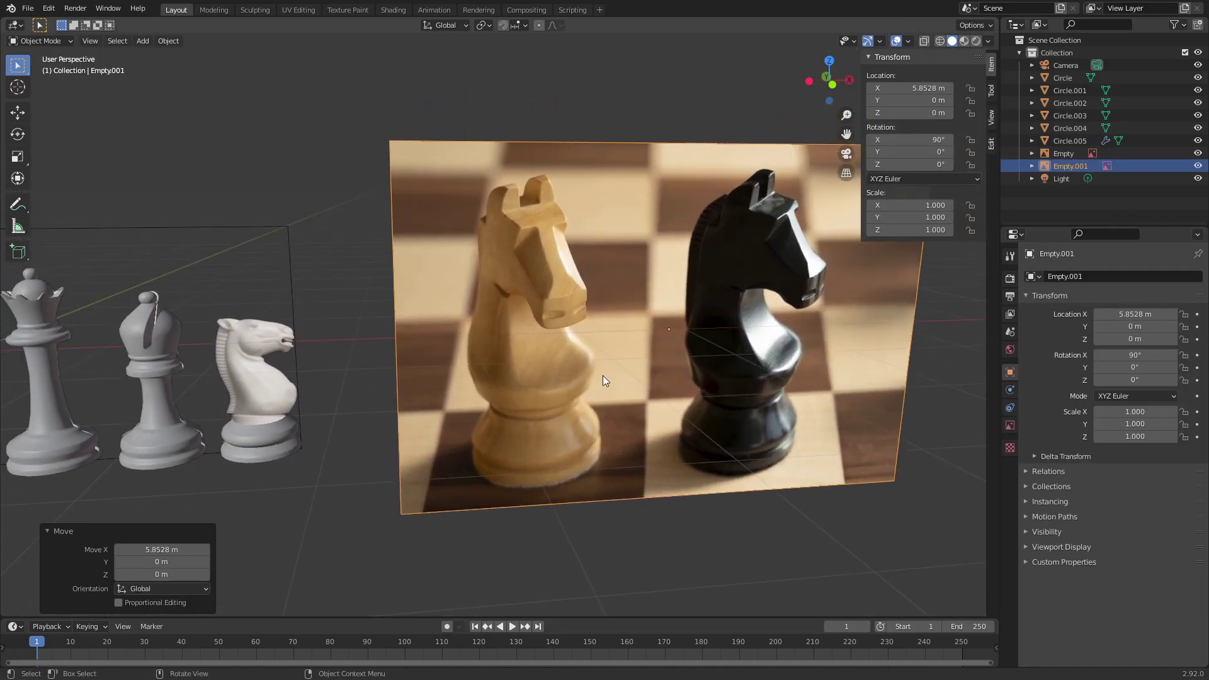
middle_click_drag(363, 332, 384, 310)
scroll(381, 312, "up", 2)
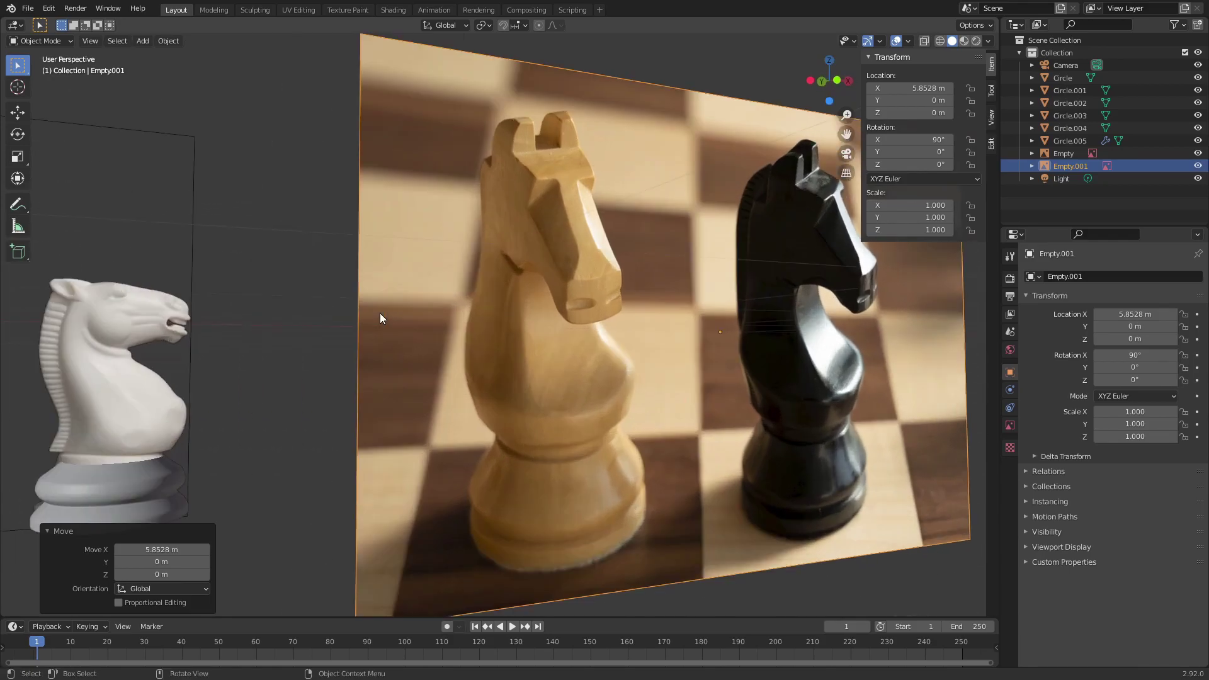
scroll(421, 330, "down", 2)
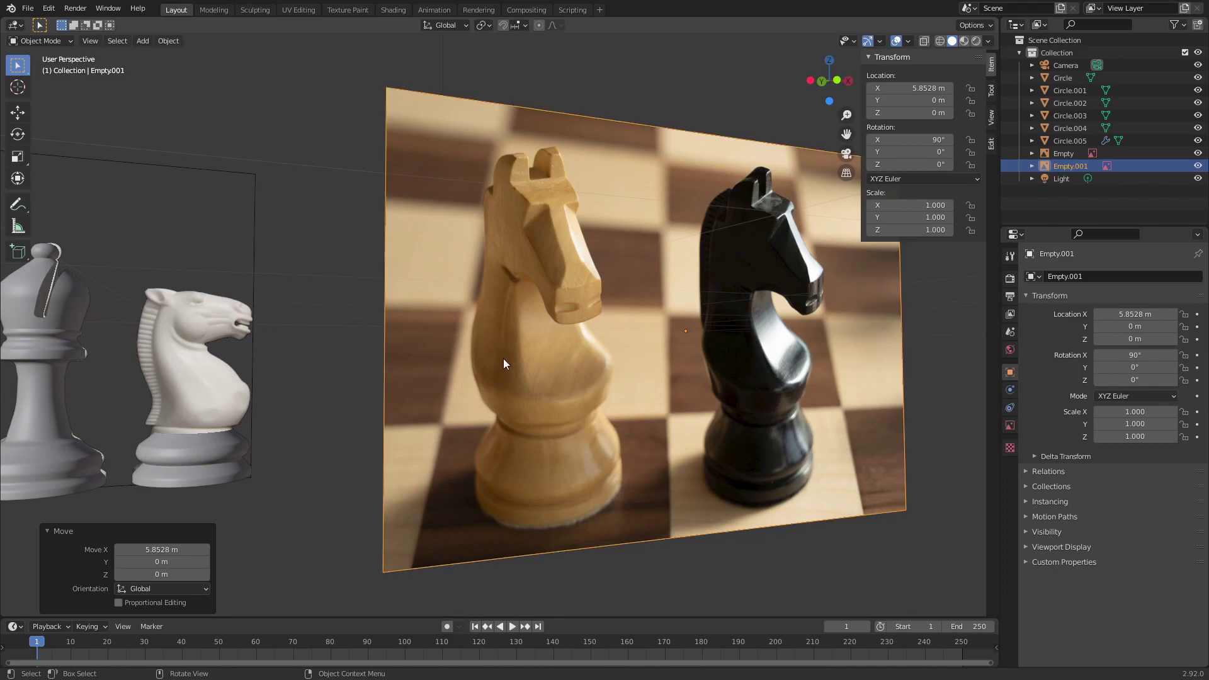
middle_click_drag(484, 367, 580, 340)
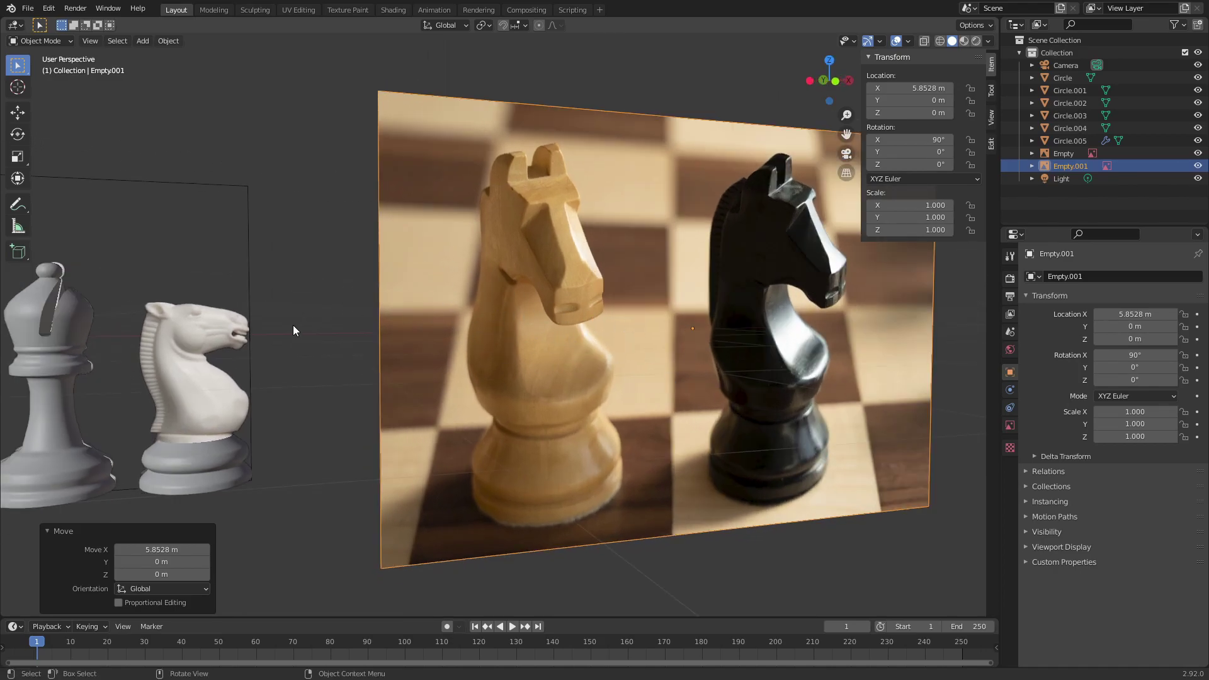
- Add a cube at the knight's base and scale it down to about 0.295
middle_click_drag(303, 323, 700, 441, "shift")
key("shift+a")
mouse_move(686, 420)
left_click(743, 436)
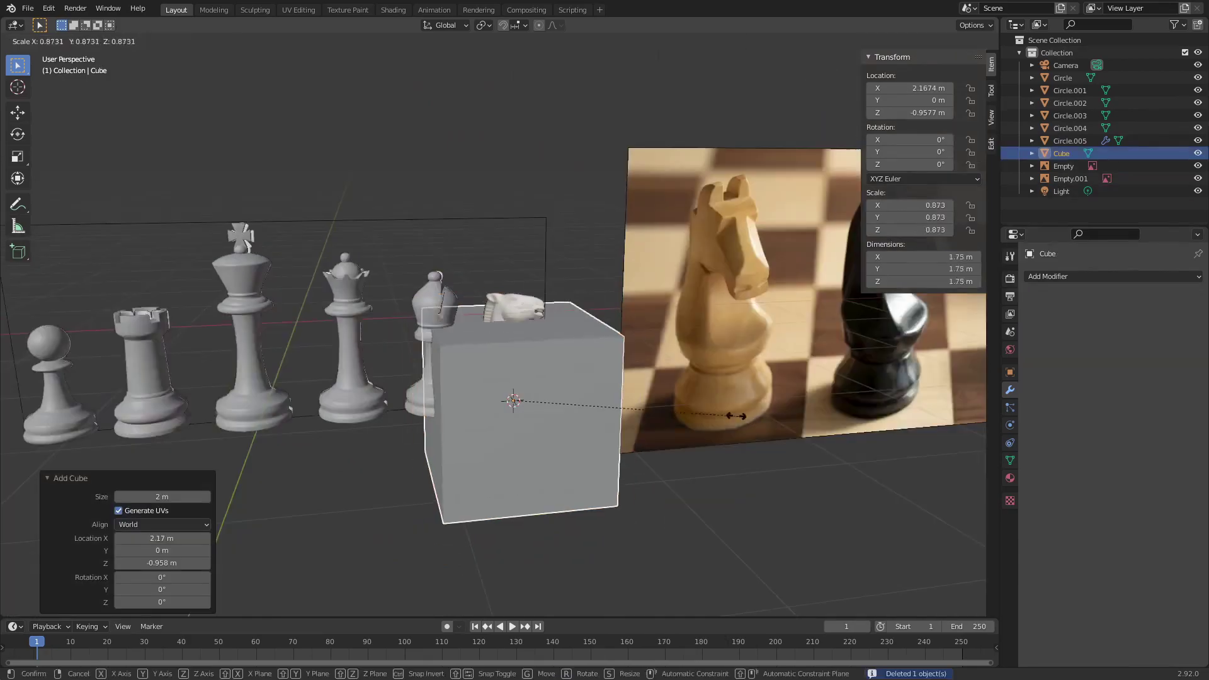
key("s")
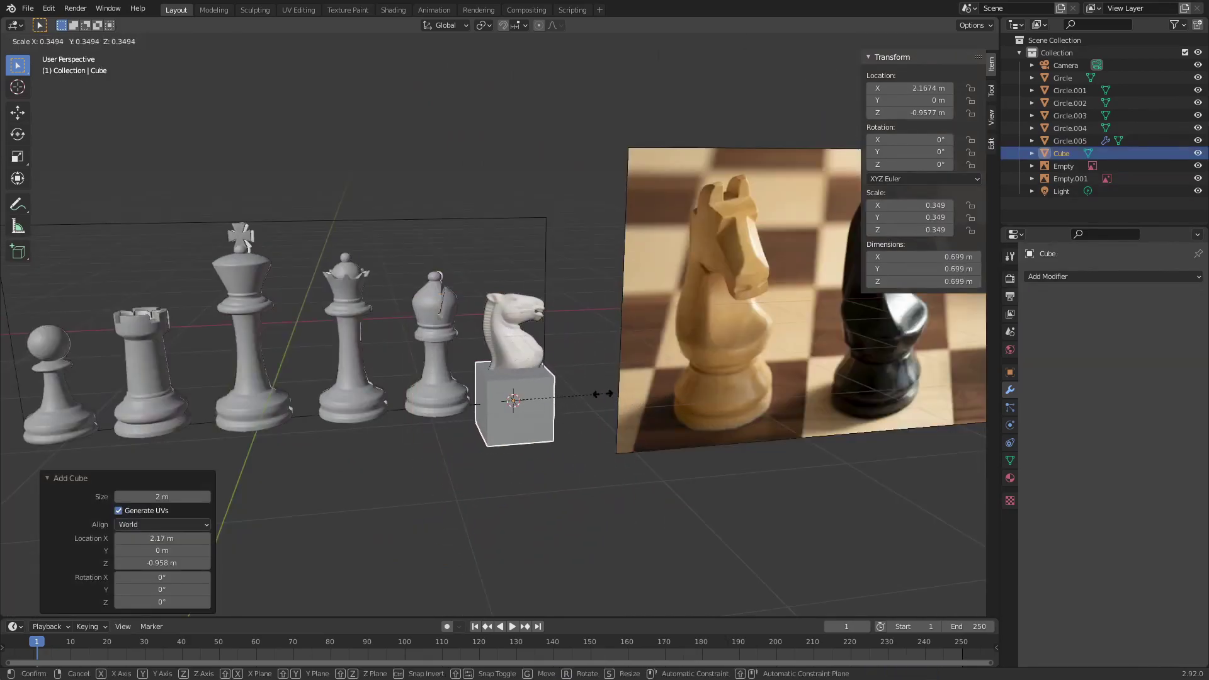
left_click(590, 401)
- Raise the cube along Z by about 0.549 m and another 0.044 m so it sits above the knight's base
key("z")
left_click(602, 356)
scroll(638, 373, "up", 6)
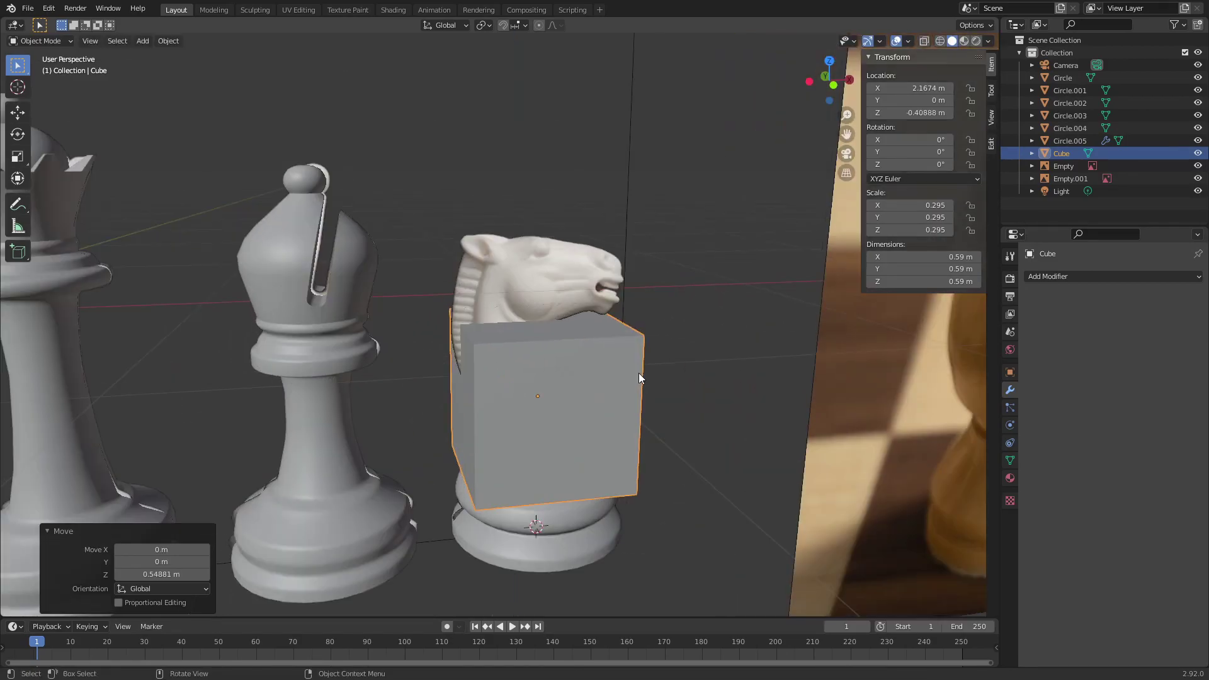
middle_click_drag(663, 440, 650, 393)
key("g")
key("z")
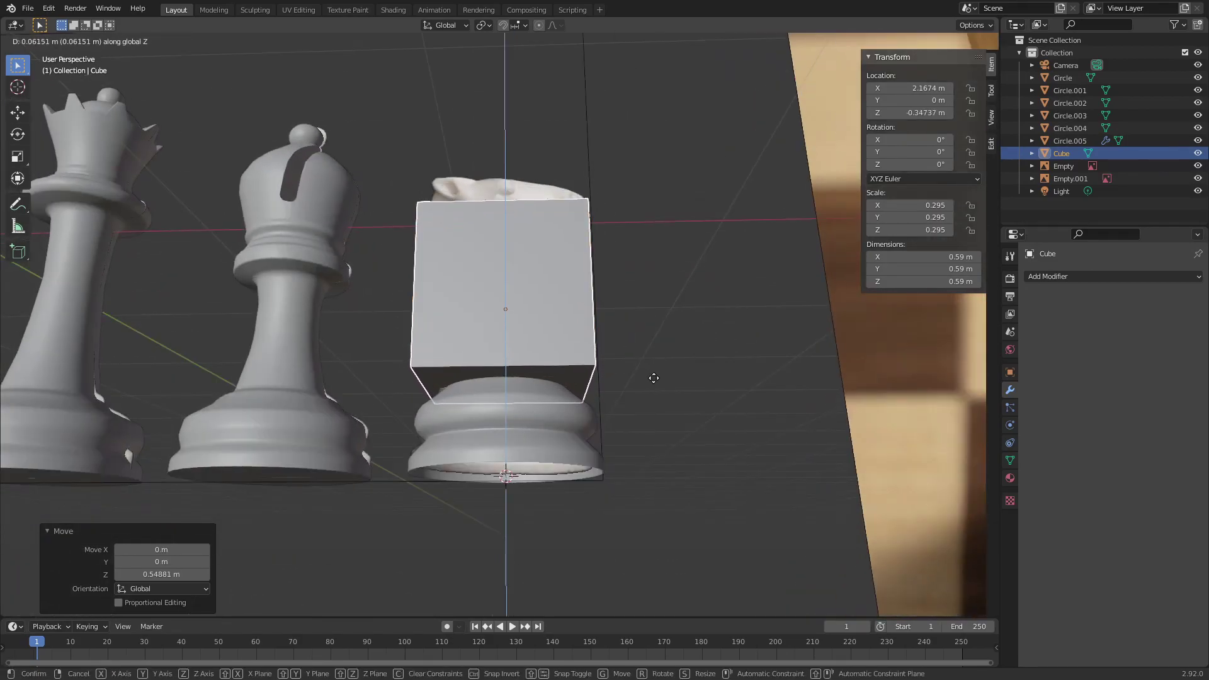
left_click(651, 380)
scroll(692, 398, "up", 4)
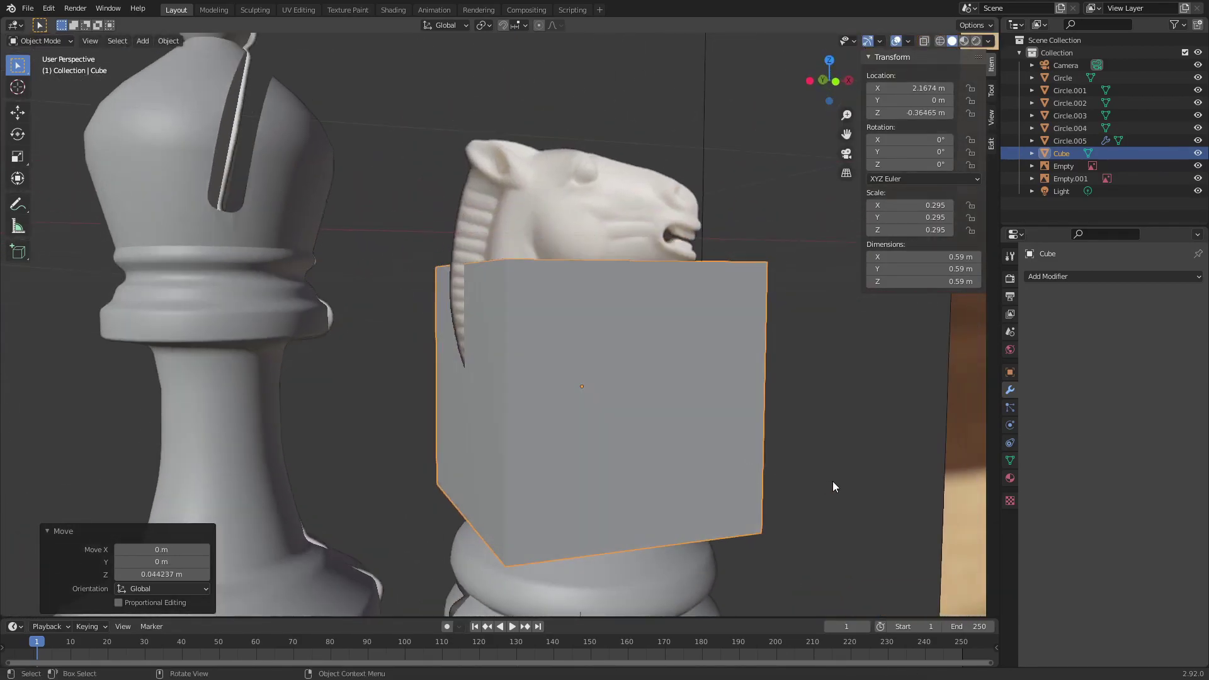
- Add a Subdivision Surface modifier to the cube with viewport level 2
left_click(1071, 276)
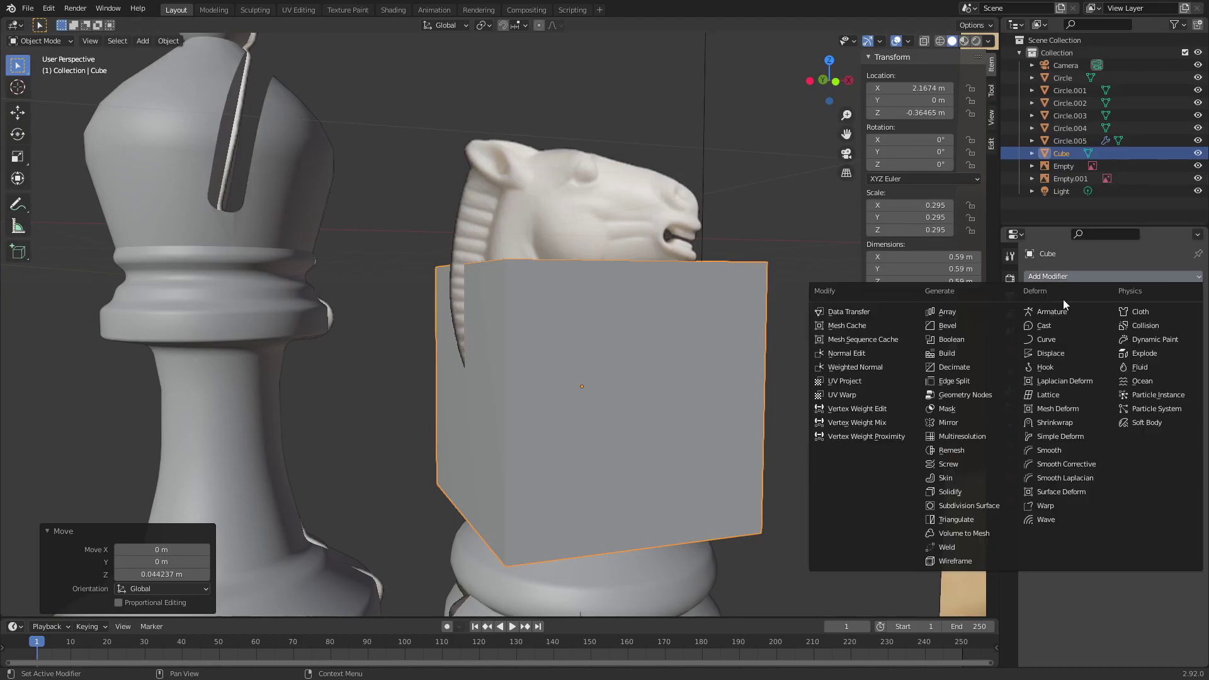
left_click(1064, 492)
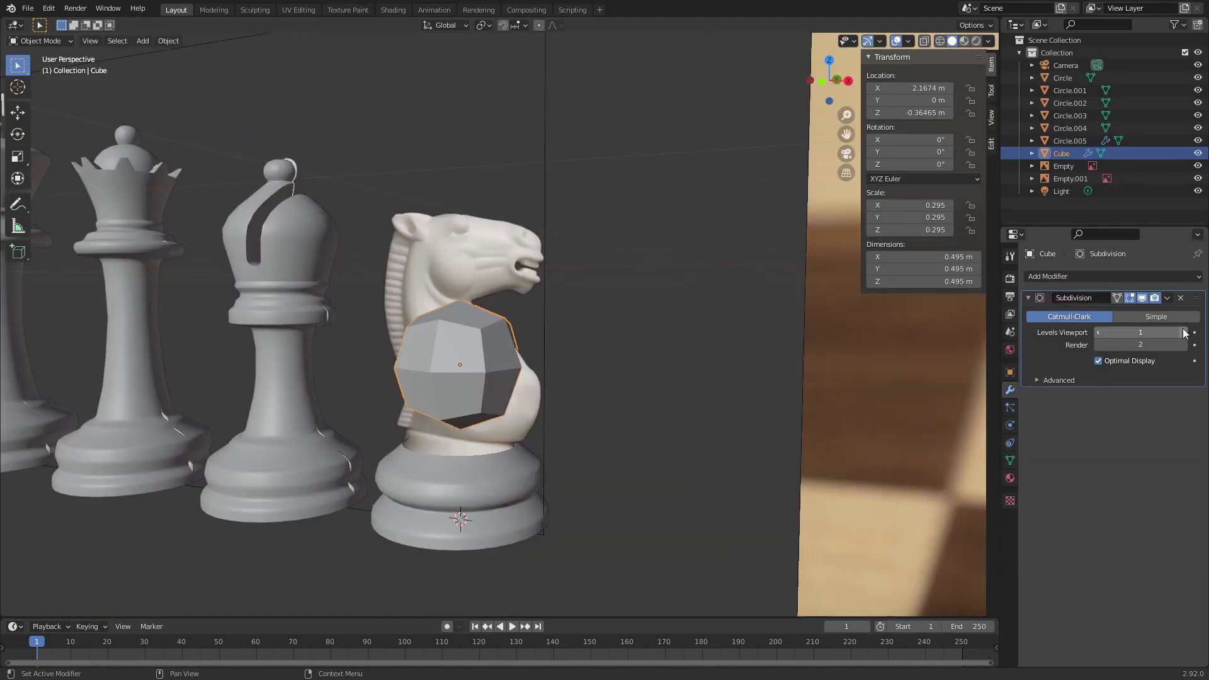
left_click(1184, 333)
- Cut horizontal edge loops into the cube, one slid by 0.810 toward the bottom and one by about 0.61 toward the top
scroll(581, 413, "up", 3)
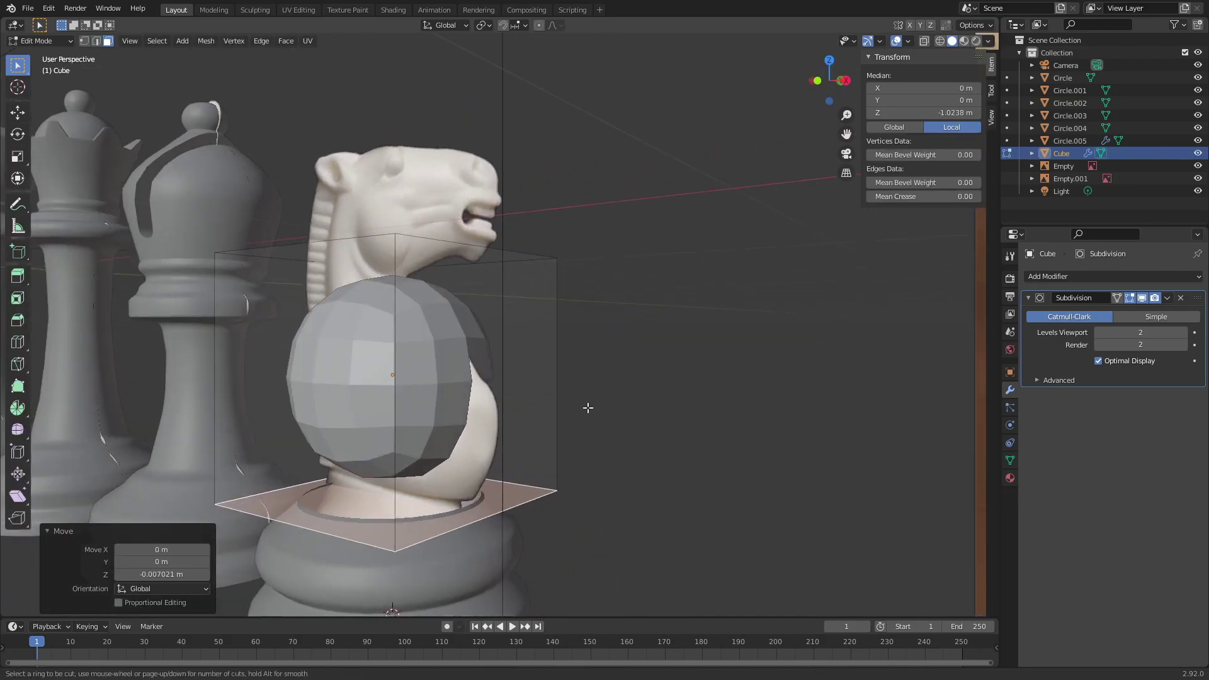
left_click(523, 397)
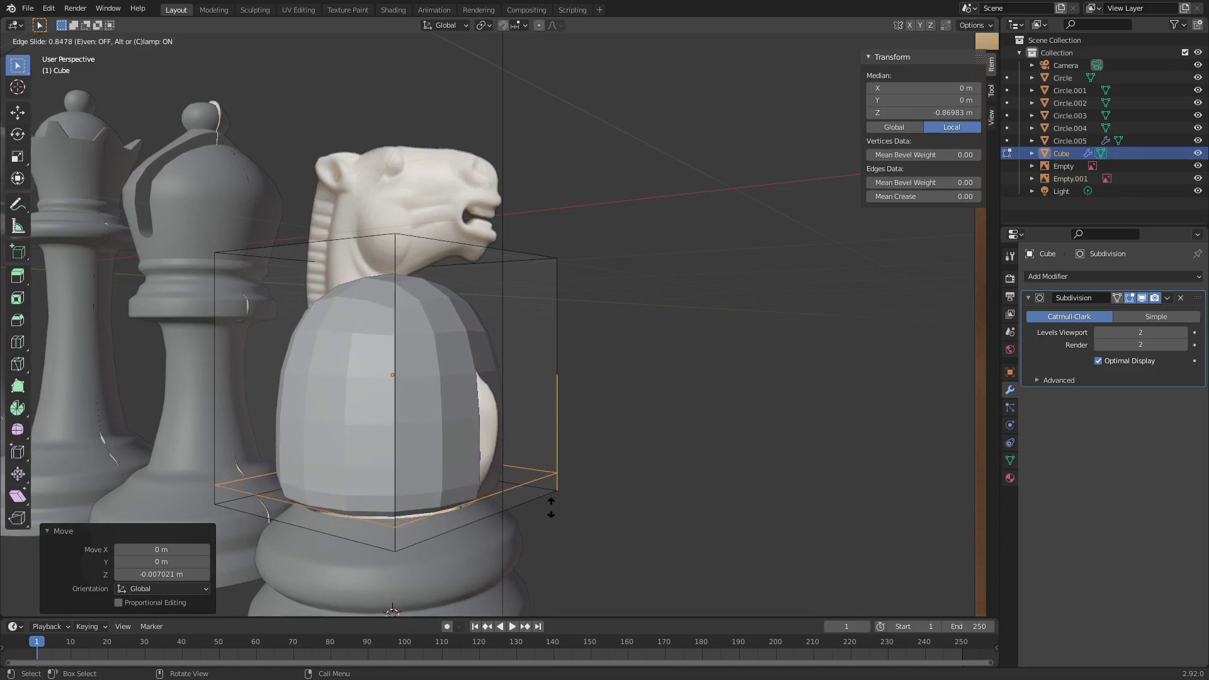
left_click(557, 503)
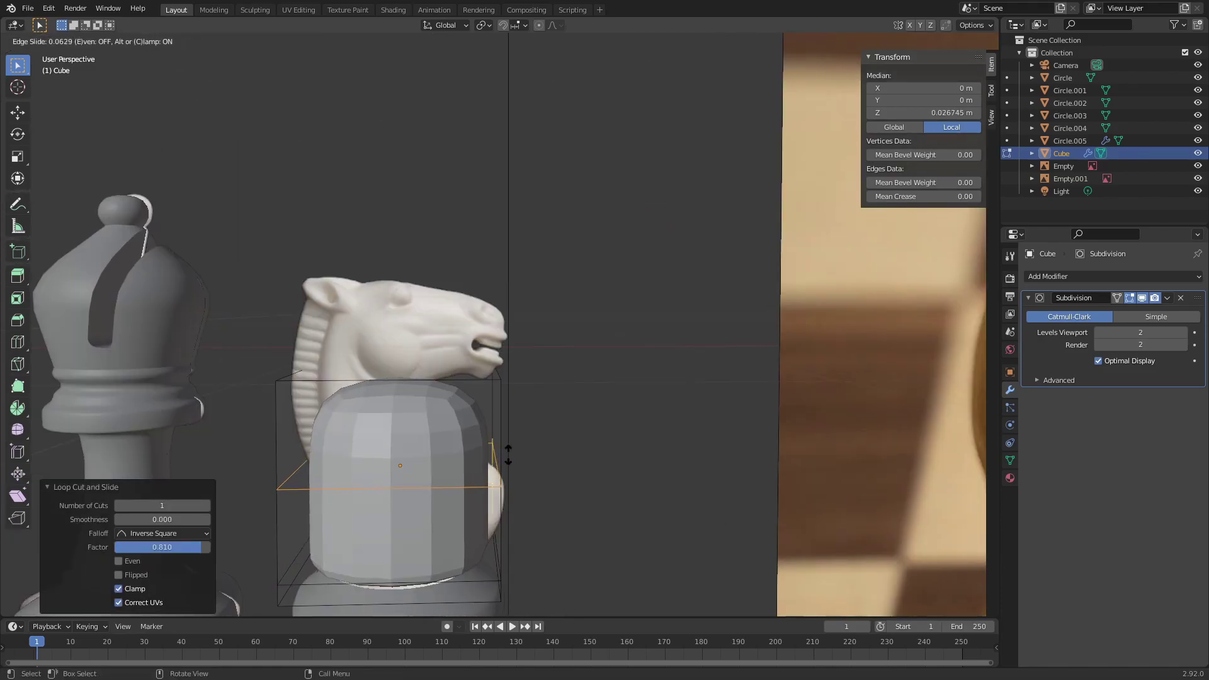
scroll(518, 387, "down", 3)
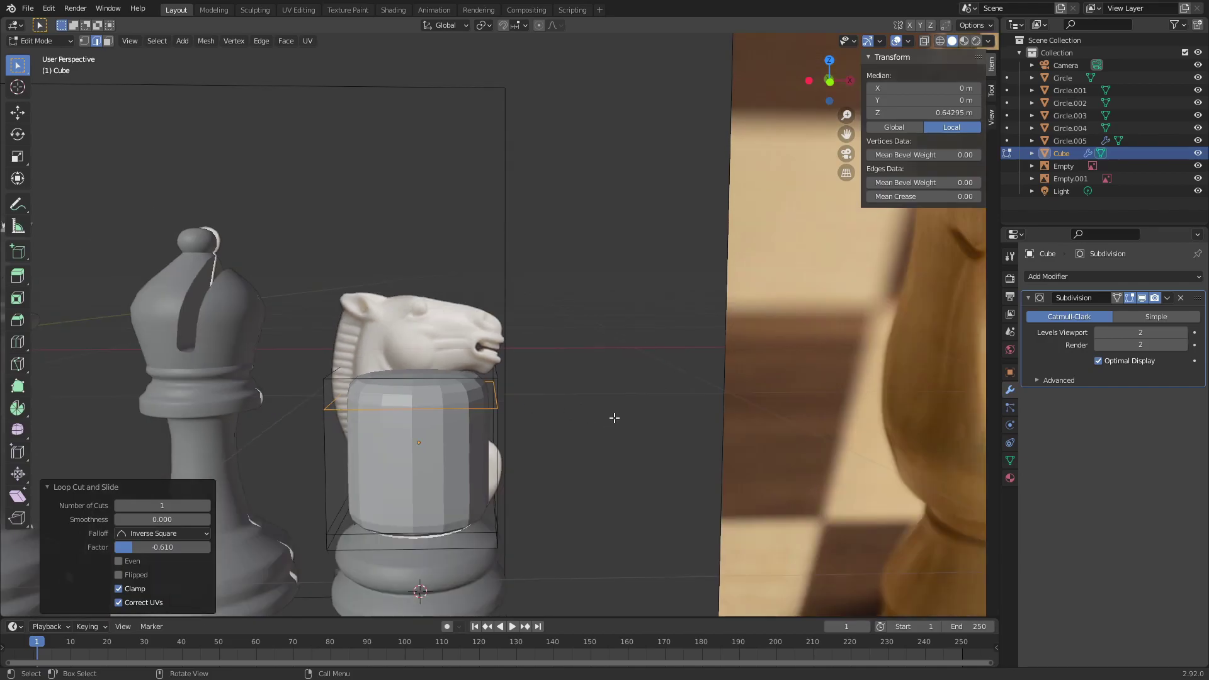
- Select the end face of the knight's muzzle and narrow it along Y to 0.324
scroll(837, 438, "down", 2)
middle_click_drag(711, 304, 812, 376, "shift")
scroll(711, 371, "up", 2)
key("3")
scroll(724, 378, "up", 3)
middle_click_drag(642, 382, 553, 374)
left_click(443, 305)
middle_click_drag(443, 305, 710, 369)
key("s")
key("y")
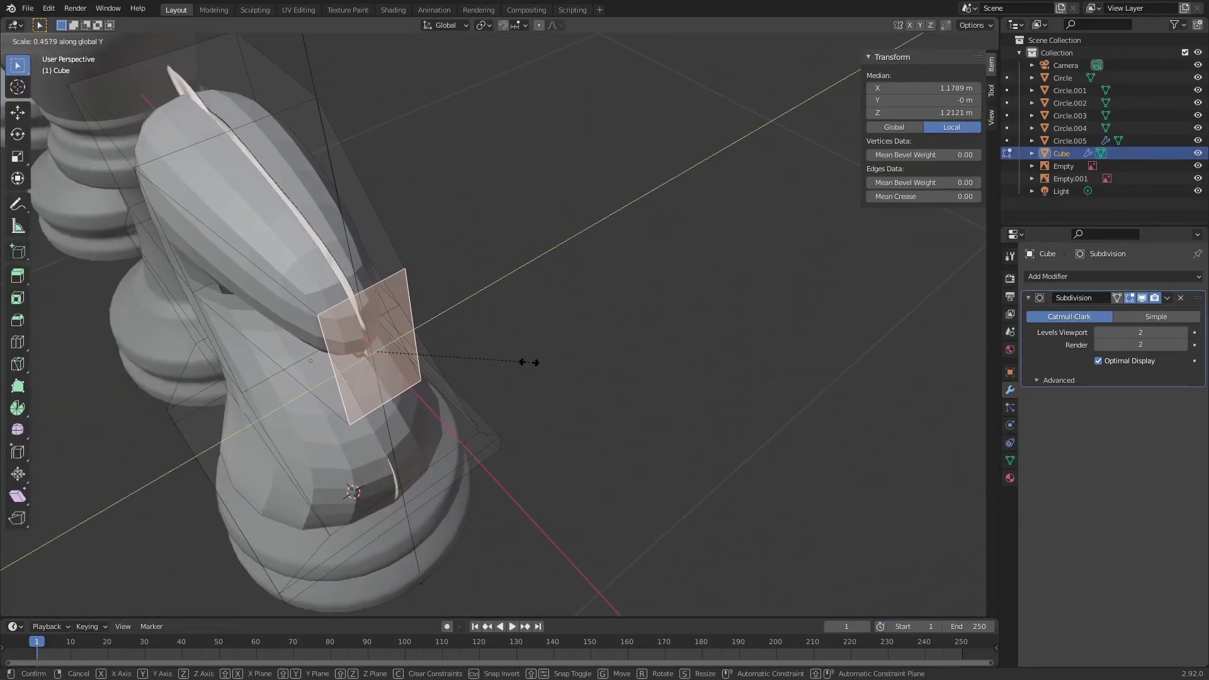
left_click(484, 368)
- Select the face on top of the back of the knight's head and raise it along Z by about 0.048 m
middle_click_drag(483, 368, 699, 370)
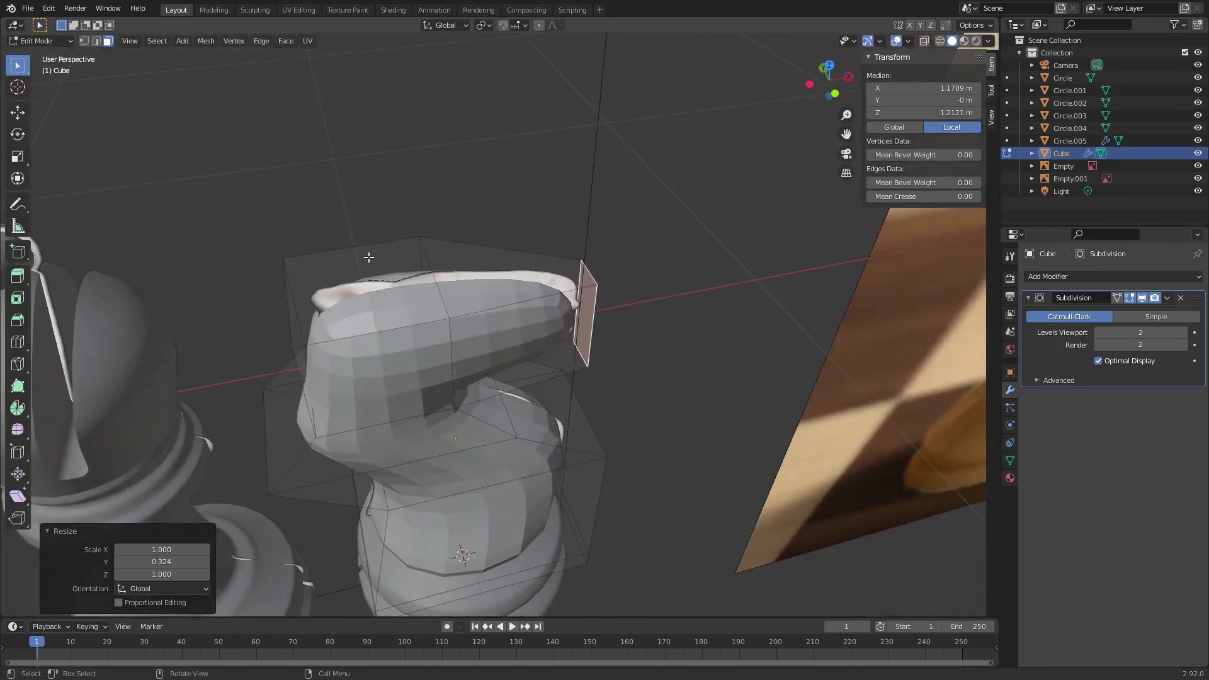
left_click(390, 281)
key("g")
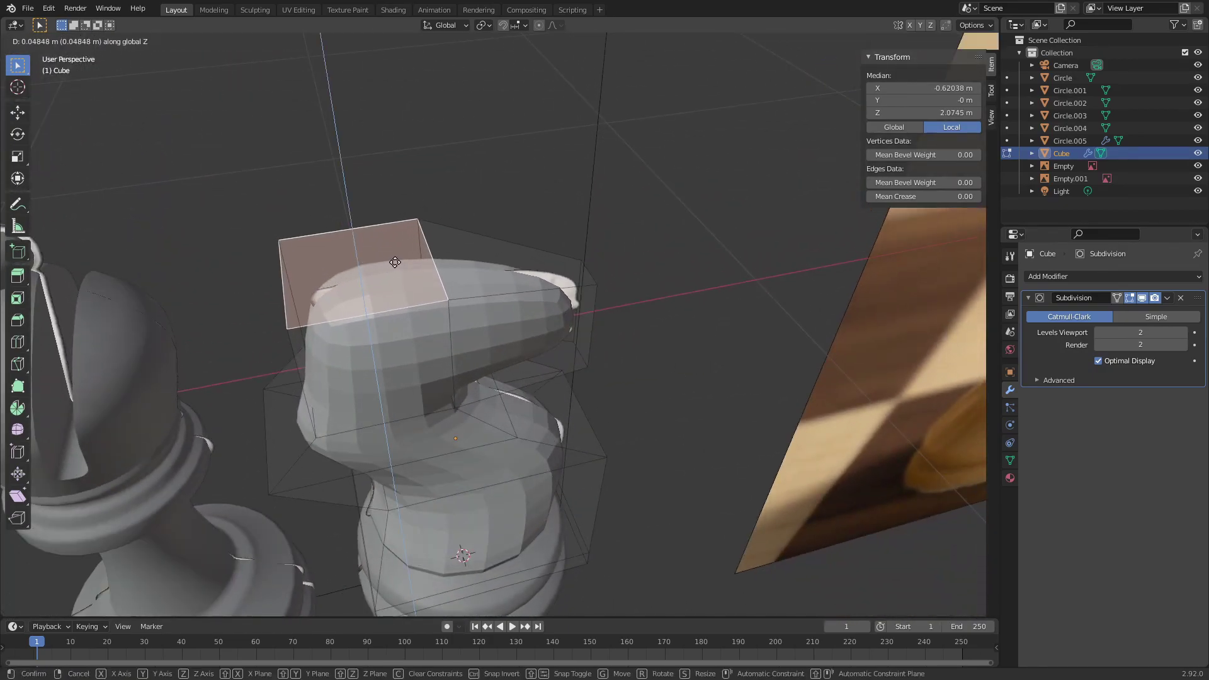
left_click(395, 262)
middle_click_drag(395, 262, 470, 350)
- Insert two evenly spaced lengthwise edge loops along the top of the knight's head, without sliding them
mouse_move(672, 338)
middle_mouse_down()
mouse_move(661, 310)
mouse_move(655, 346)
middle_mouse_up()
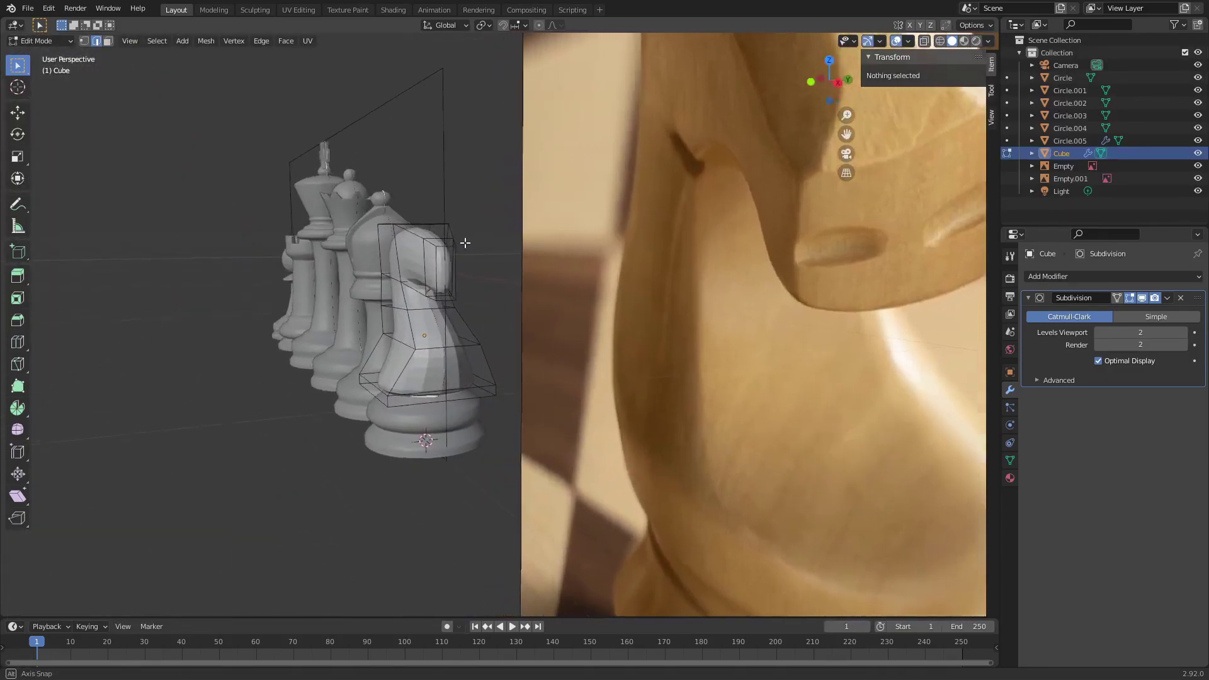
middle_click_drag(465, 243, 586, 258)
scroll(617, 253, "down", 6)
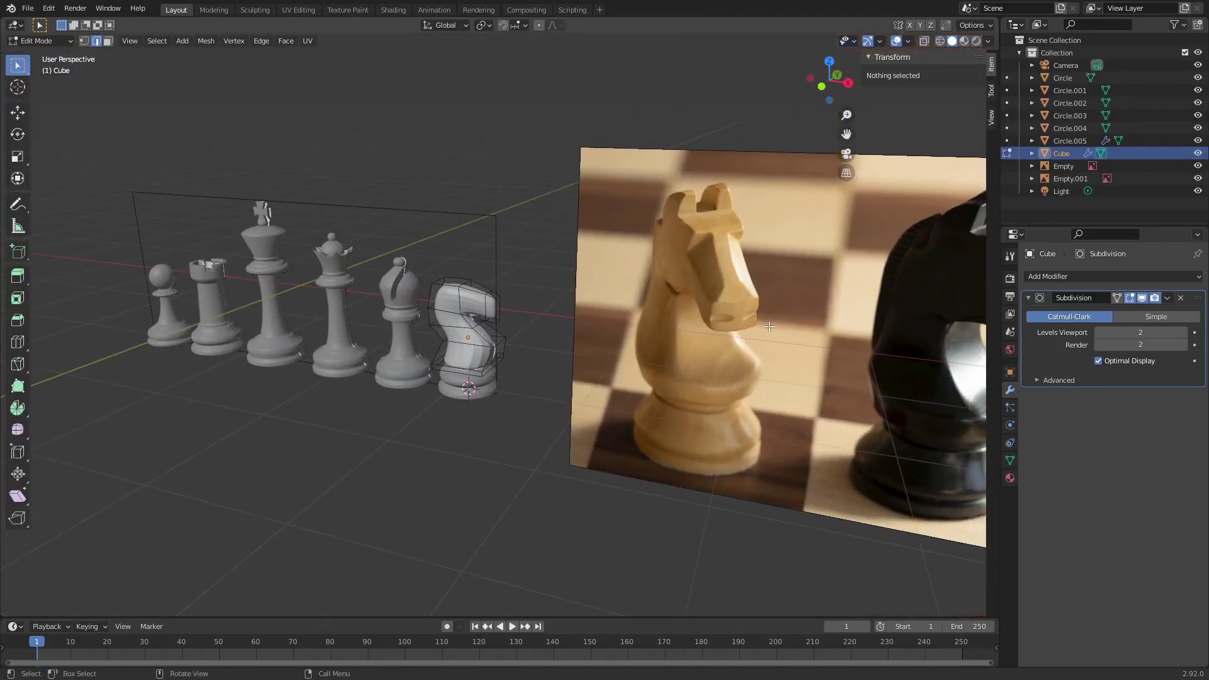
scroll(681, 275, "up", 3)
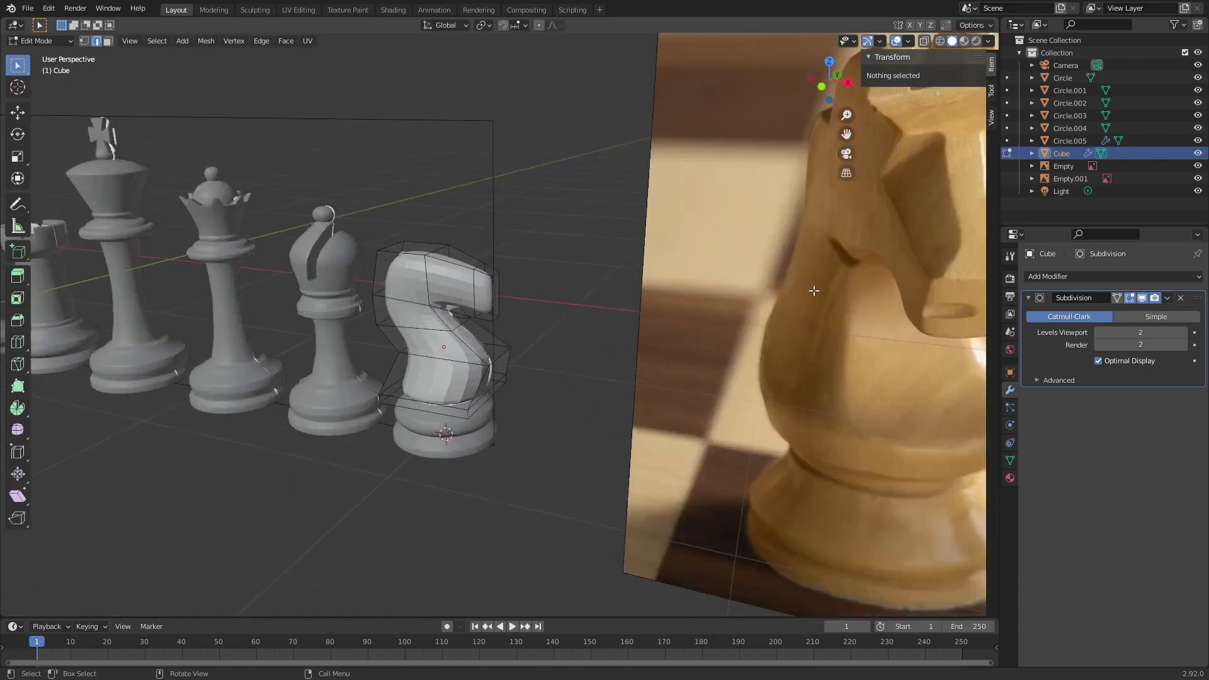
scroll(706, 263, "up", 4)
middle_click_drag(705, 262, 563, 302)
key("3")
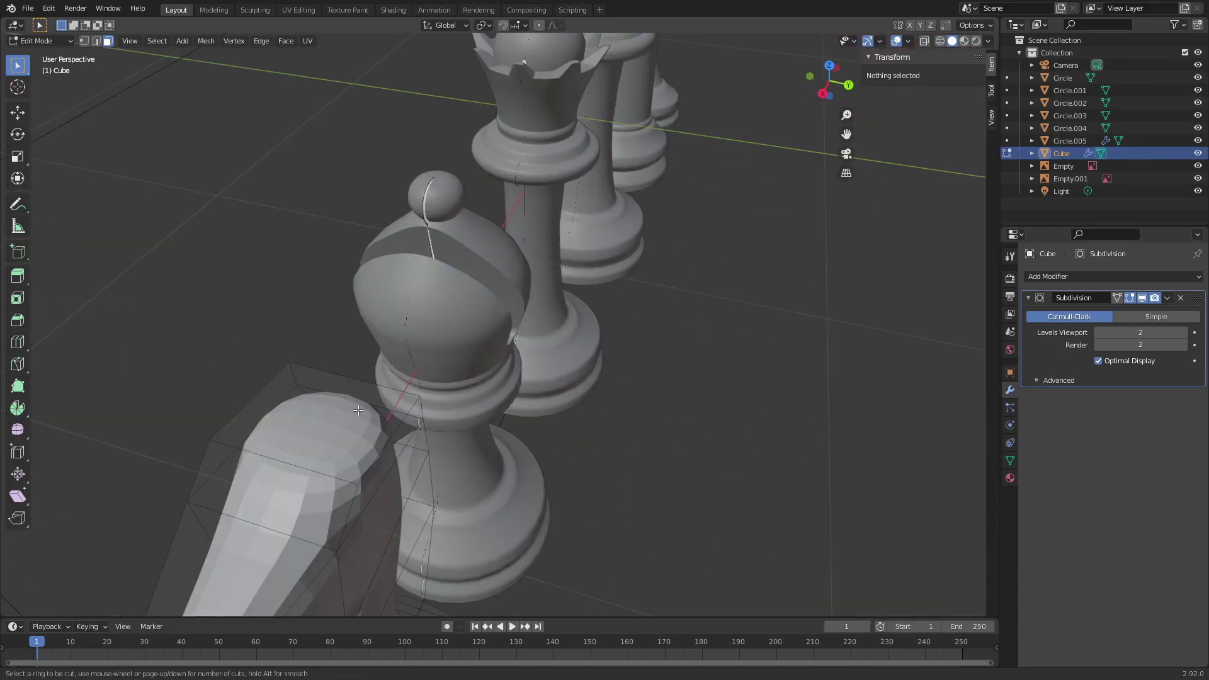
left_click(372, 384)
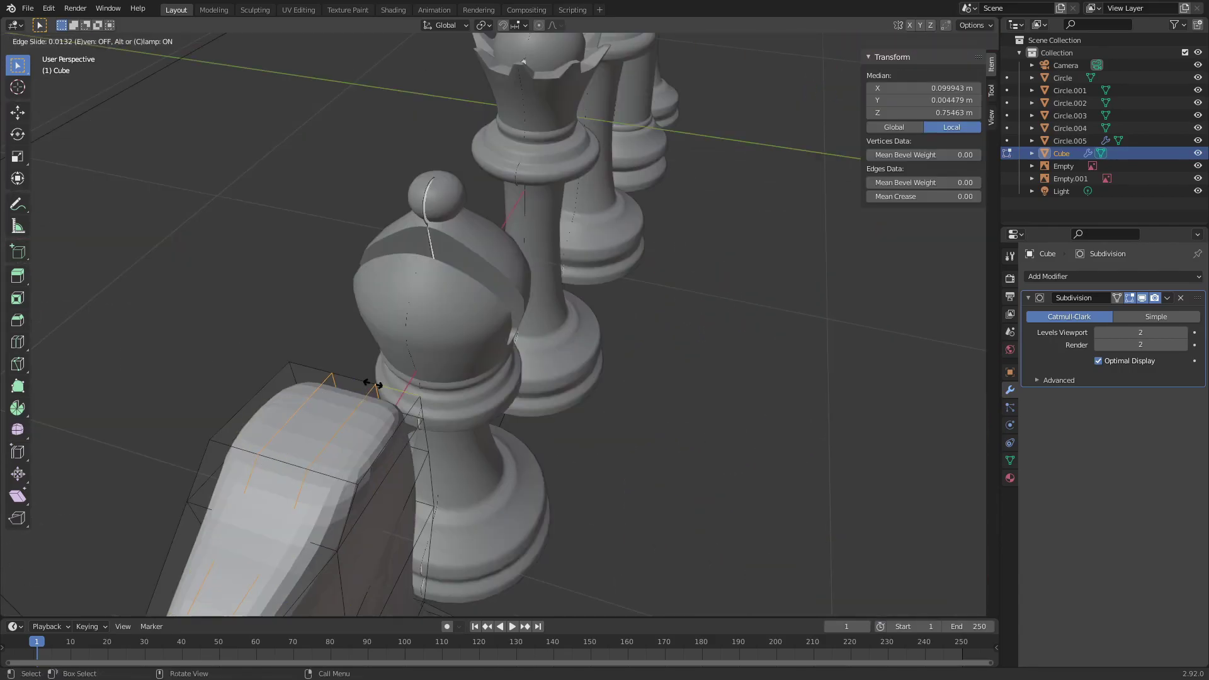
right_click(372, 384)
- Insert a crosswise edge loop over the back of the knight's head and slide it slightly into place
middle_click_drag(373, 383, 806, 386)
key("Tab")
key("Tab")
middle_click_drag(721, 334, 657, 467)
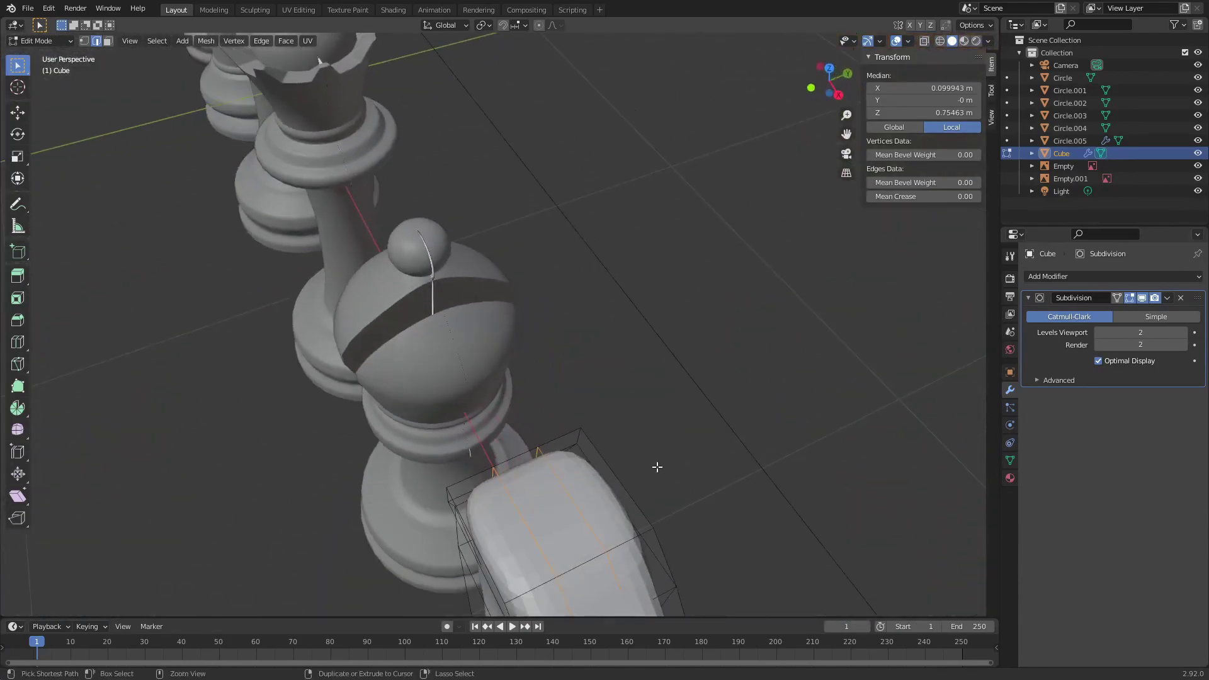
left_click(590, 446)
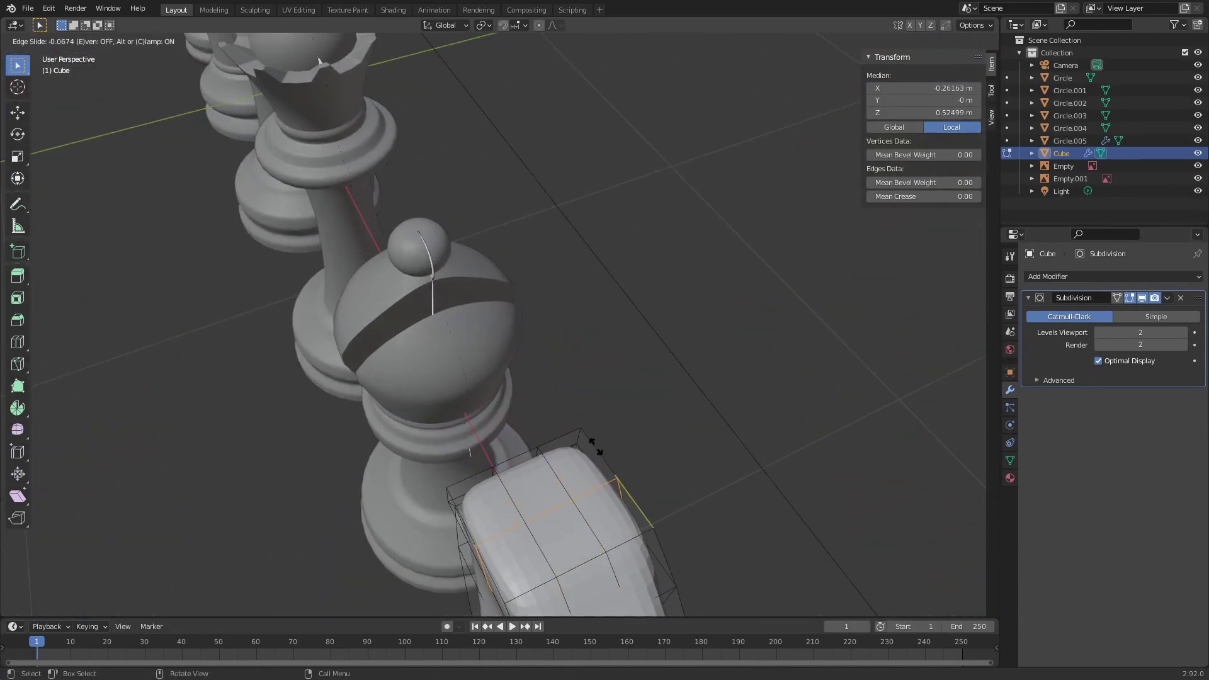
left_click(598, 448)
- Move the selected part of the knight's mesh to refine its shape and clear the selection
middle_click_drag(742, 467, 545, 243)
key("Tab")
key("Tab")
left_click(530, 423)
key("g")
left_click(872, 365)
key("alt+a")
- Select the faces on top of the muzzle's tip and rotate them about the global Y axis to flatten the nose
left_click(553, 252)
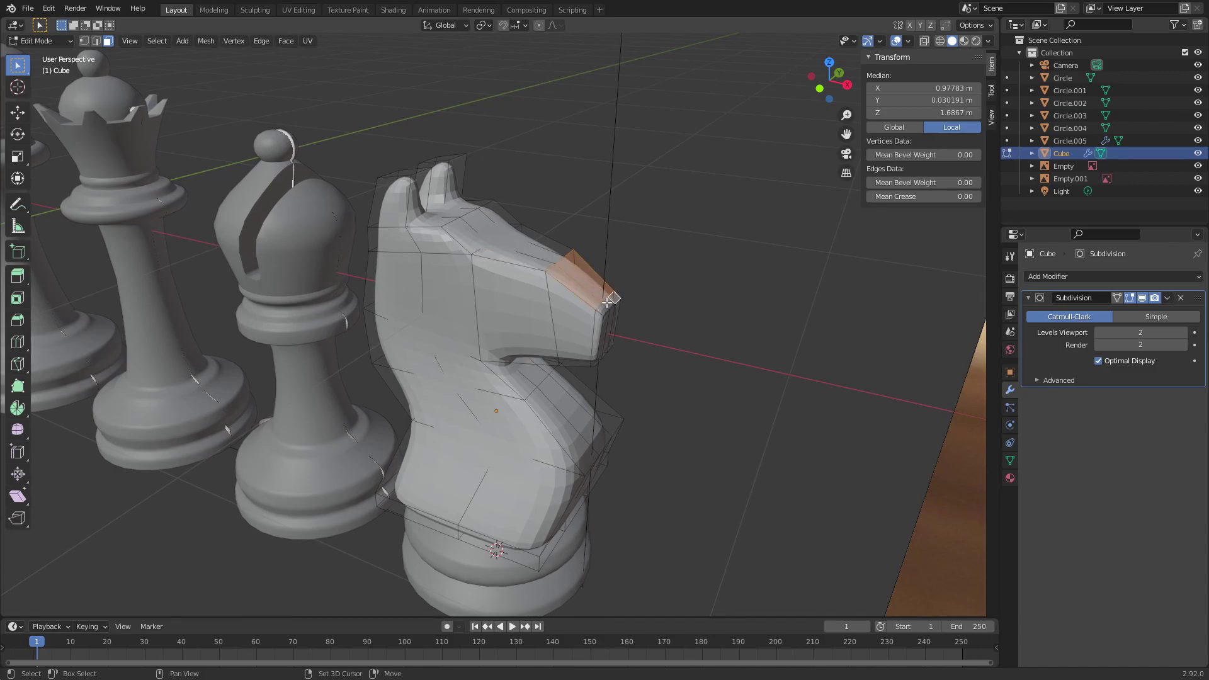
key("r")
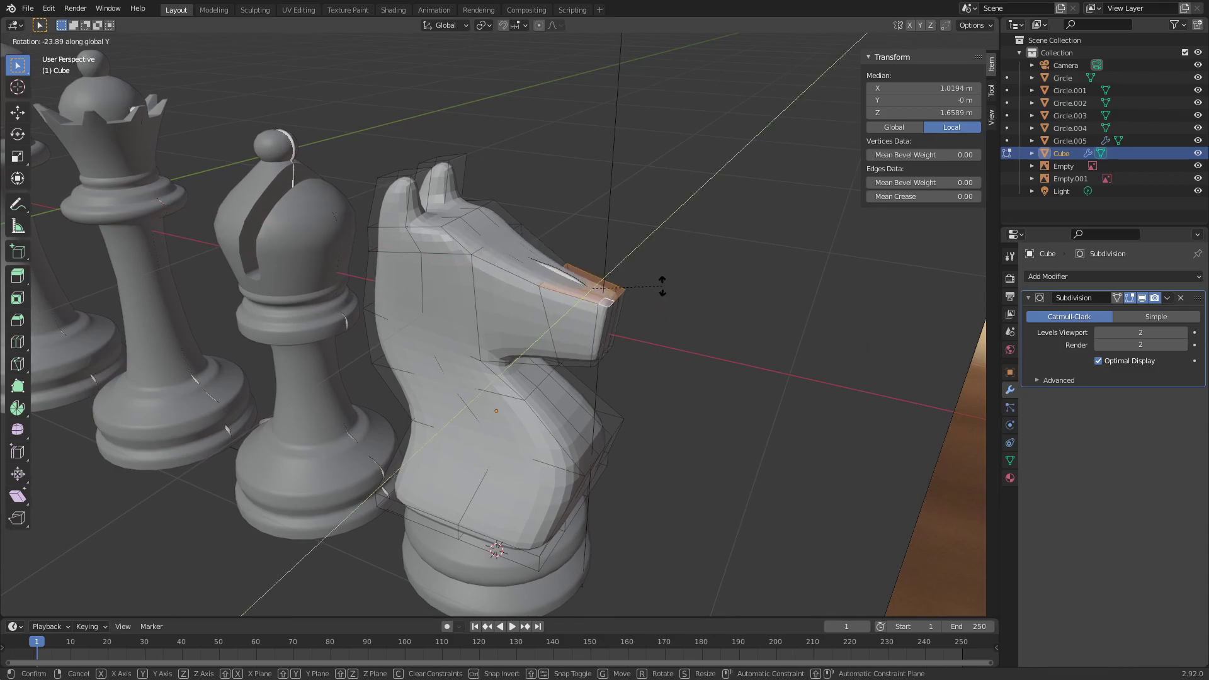
left_click(659, 302)
key("Tab")
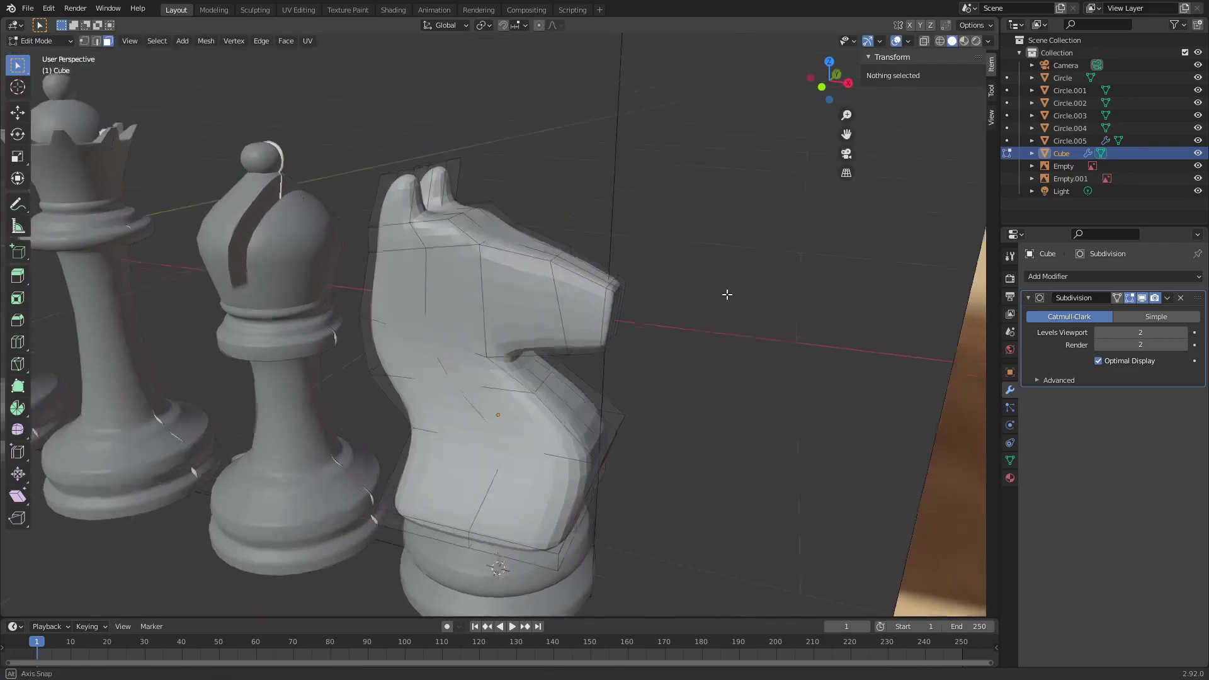
left_click(712, 298)
- Cut an edge loop through the knight's ear and down the neck, slid by about -0.56
middle_click_drag(742, 280, 600, 285)
key("Tab")
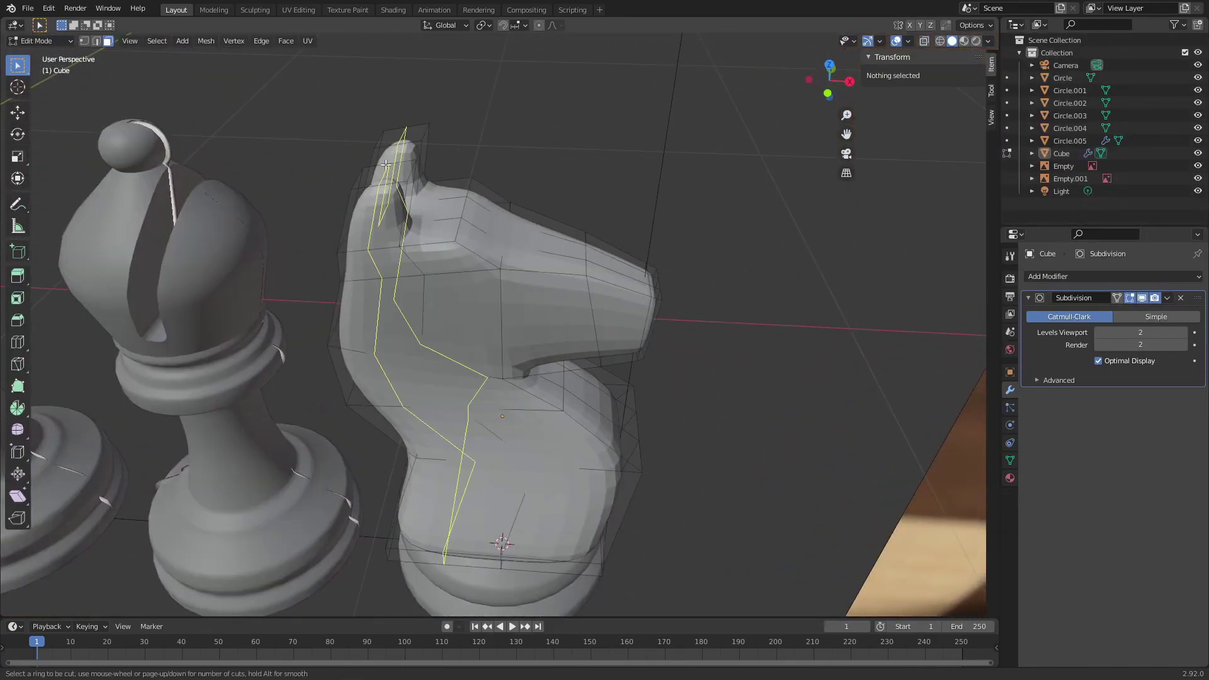
left_click(385, 165)
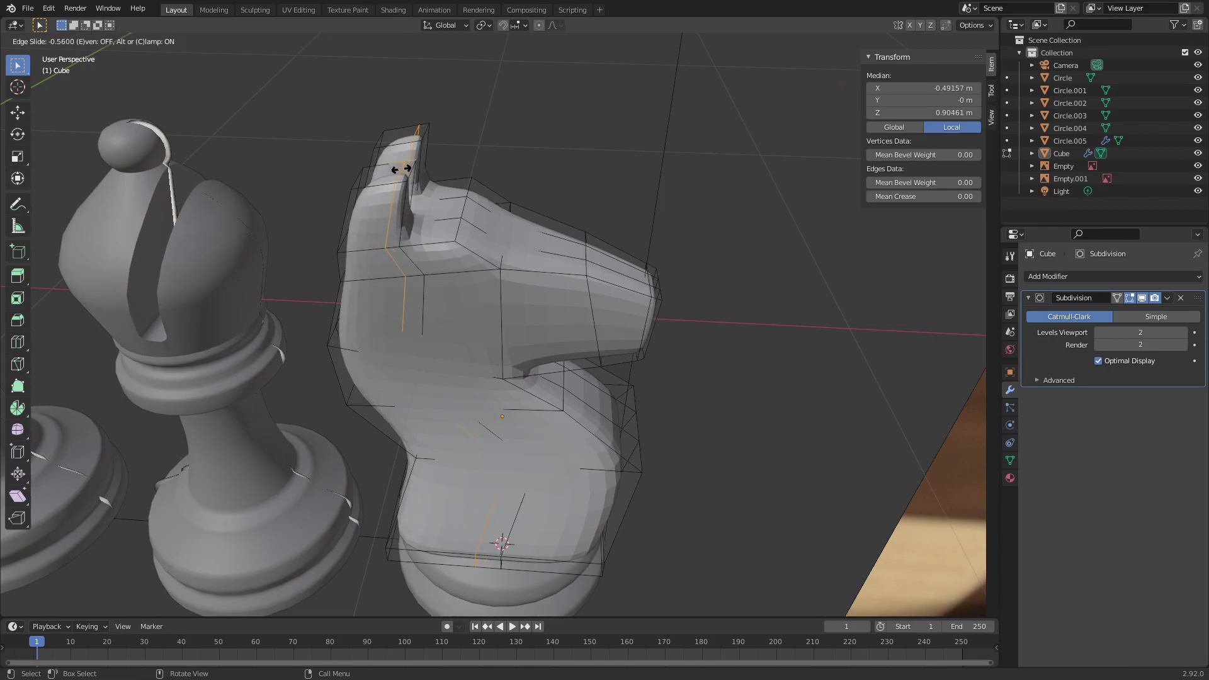
left_click(401, 168)
- Examine the knight's shape from several sides and turn the Subdivision modifier's edit-mode display back on
key("Tab")
middle_click_drag(773, 256, 458, 271)
scroll(529, 274, "down", 2)
key("Tab")
scroll(693, 268, "up", 2)
middle_click_drag(770, 265, 469, 257)
scroll(630, 261, "up", 1)
middle_click_drag(669, 262, 787, 315)
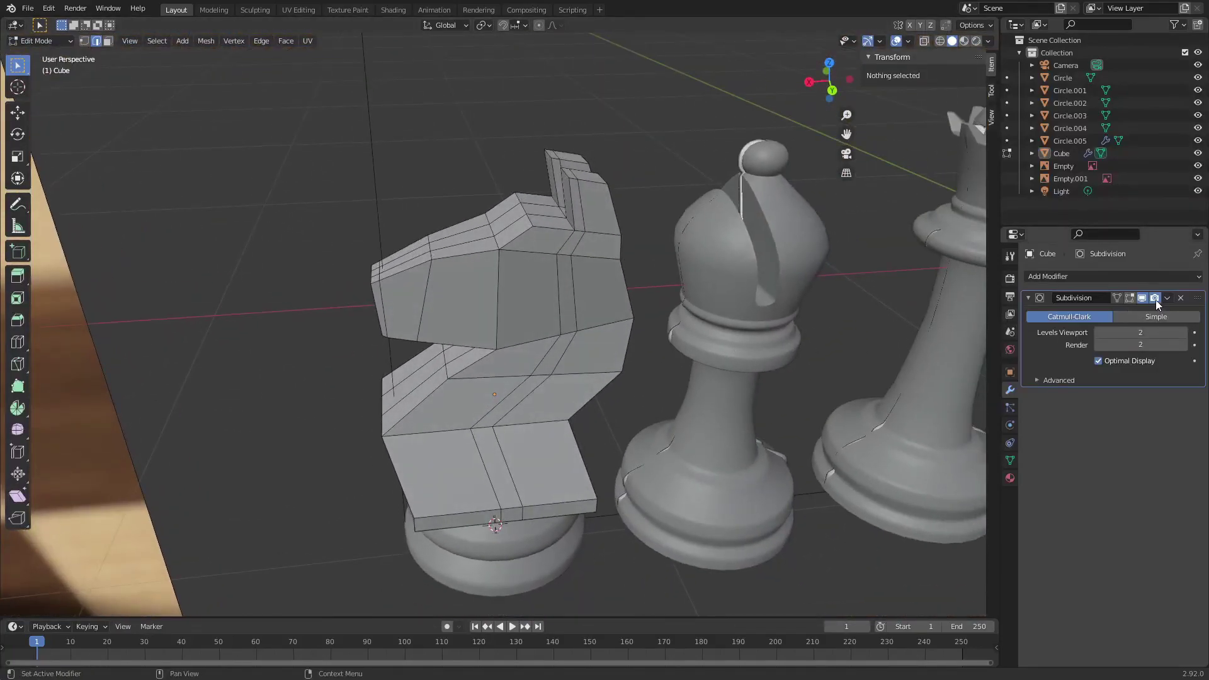
left_click(1130, 298)
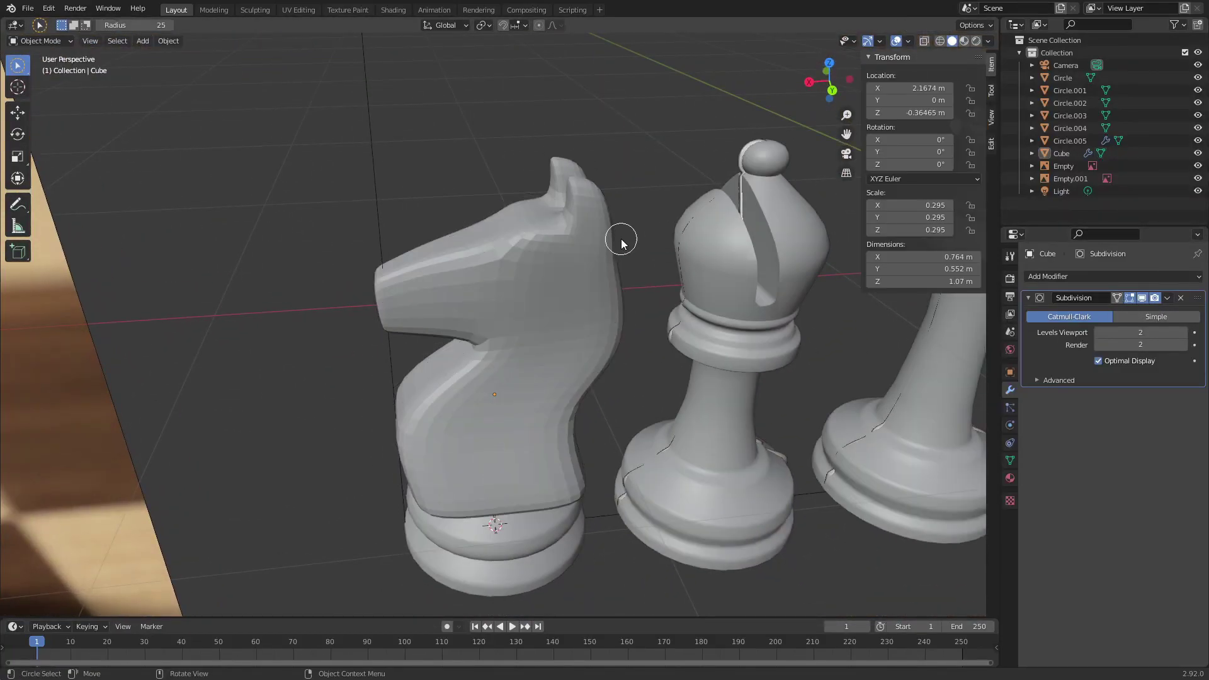
- Pick the horse mesh as the object of the base's Boolean Union modifier and apply the modifier
middle_click_drag(618, 237, 694, 500)
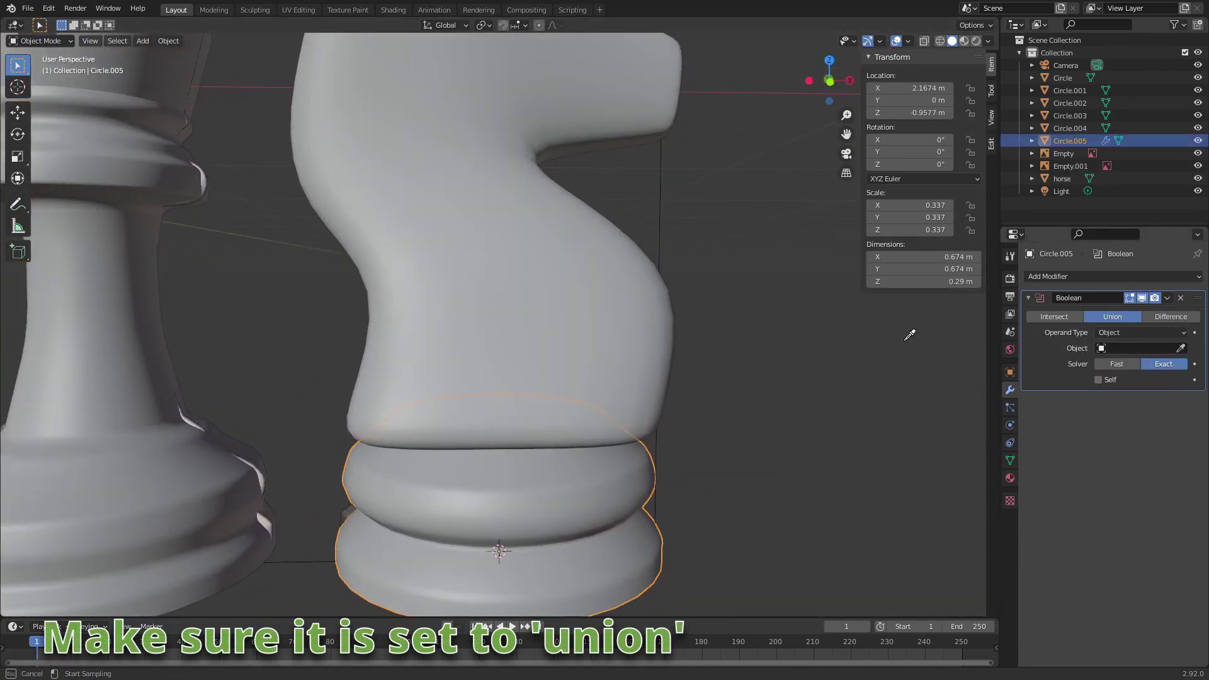
left_click(457, 322)
middle_click_drag(458, 322, 1086, 360)
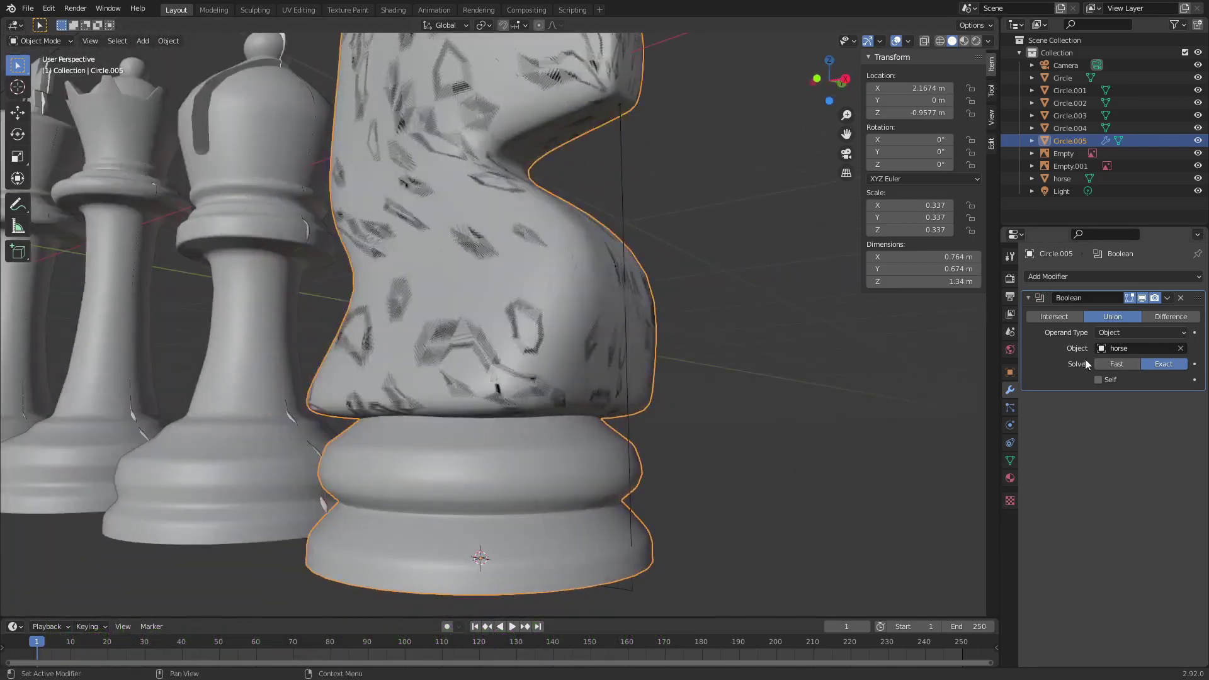
key("ctrl+a")
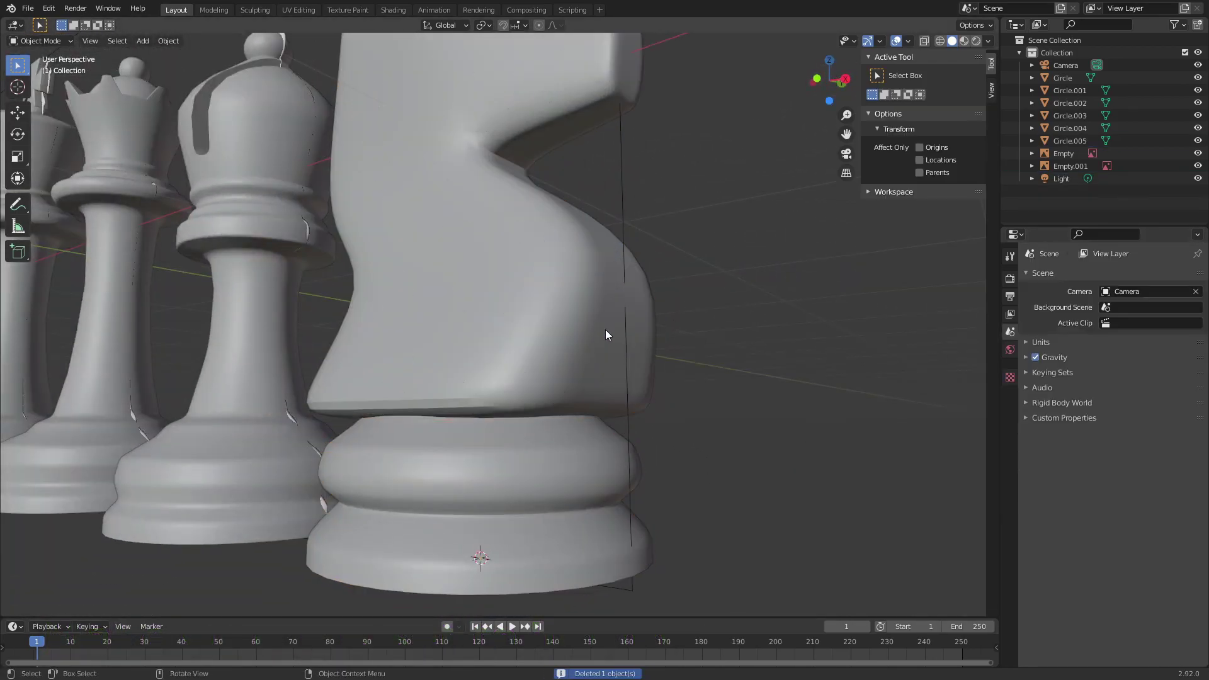
- Examine the joined, smoothed knight from several angles and compare it with the reference photo and the other pieces
scroll(636, 331, "up", 3)
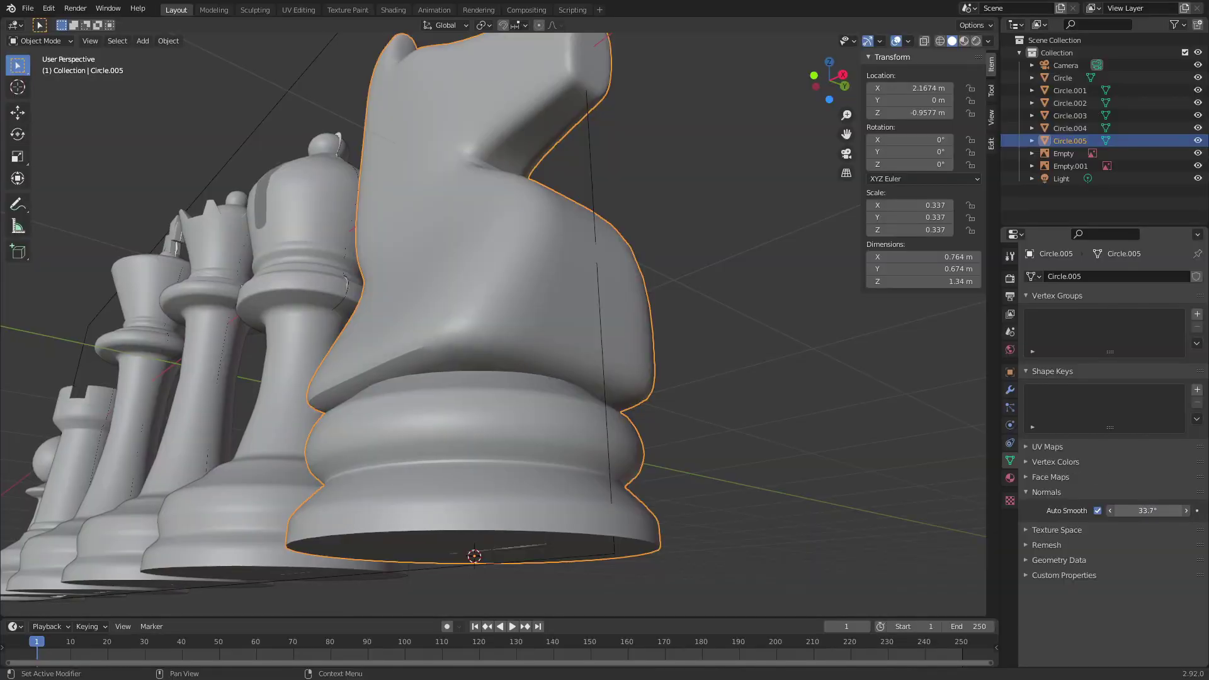
middle_click_drag(466, 340, 768, 389)
scroll(768, 389, "down", 3)
middle_click_drag(686, 389, 739, 420)
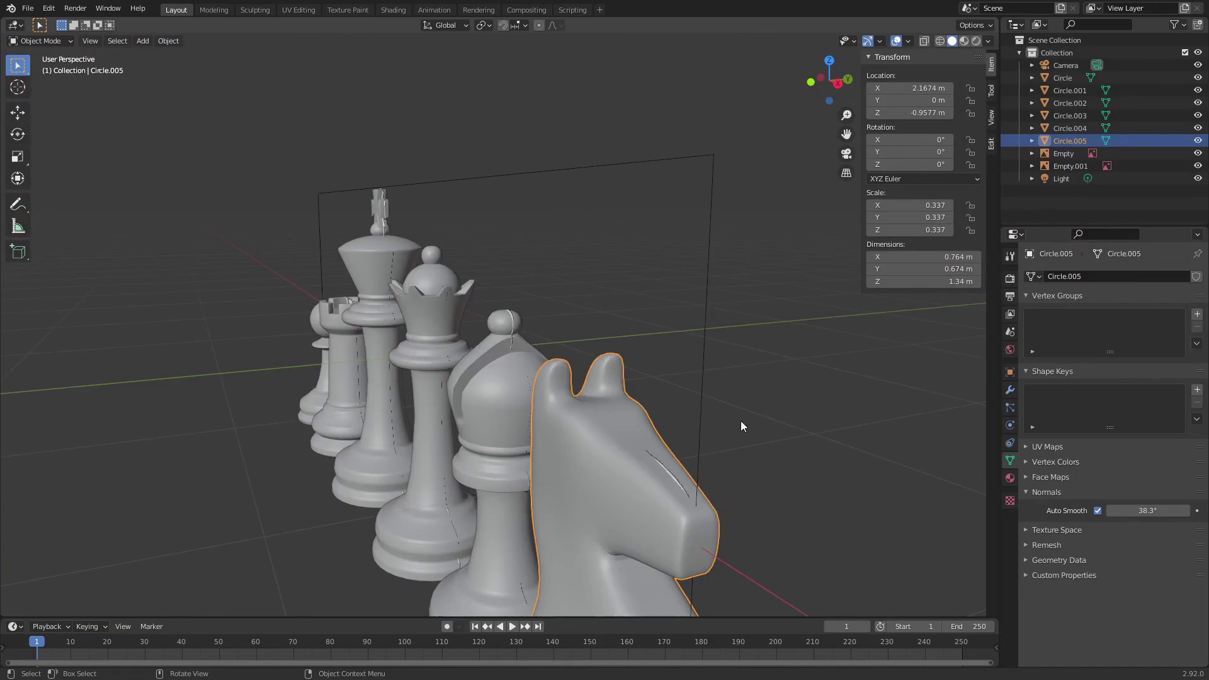
scroll(741, 422, "down", 4)
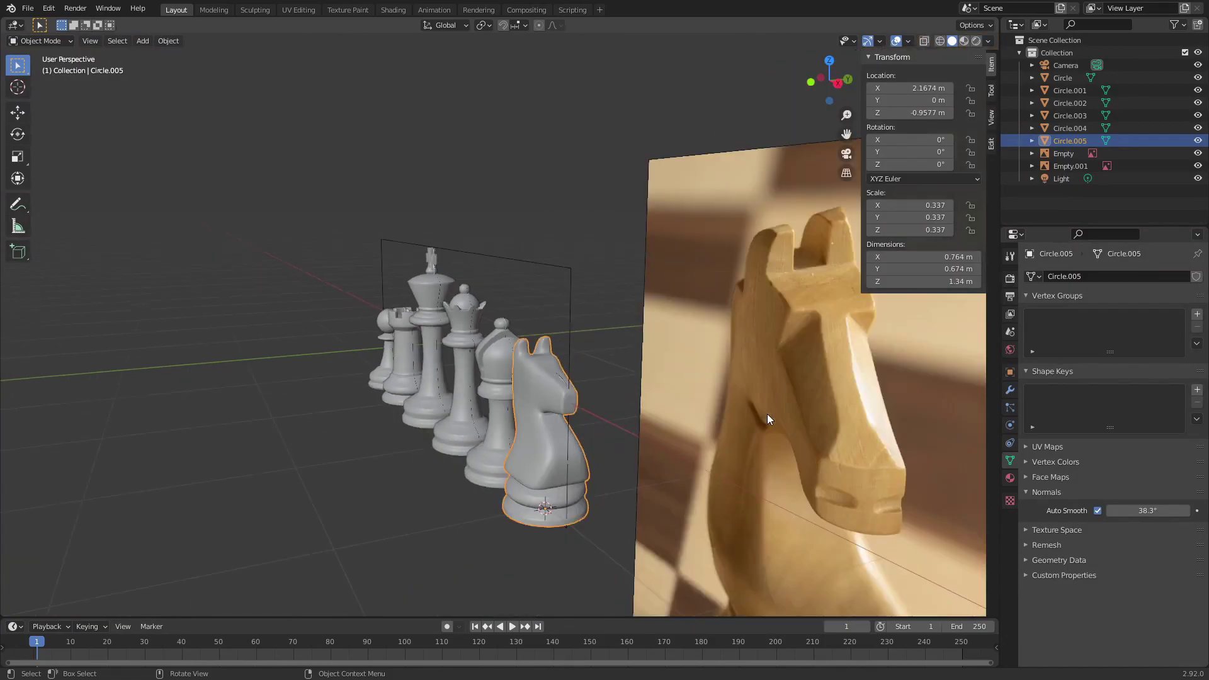
middle_click_drag(572, 408, 743, 474)
scroll(624, 472, "up", 3)
scroll(705, 479, "up", 1)
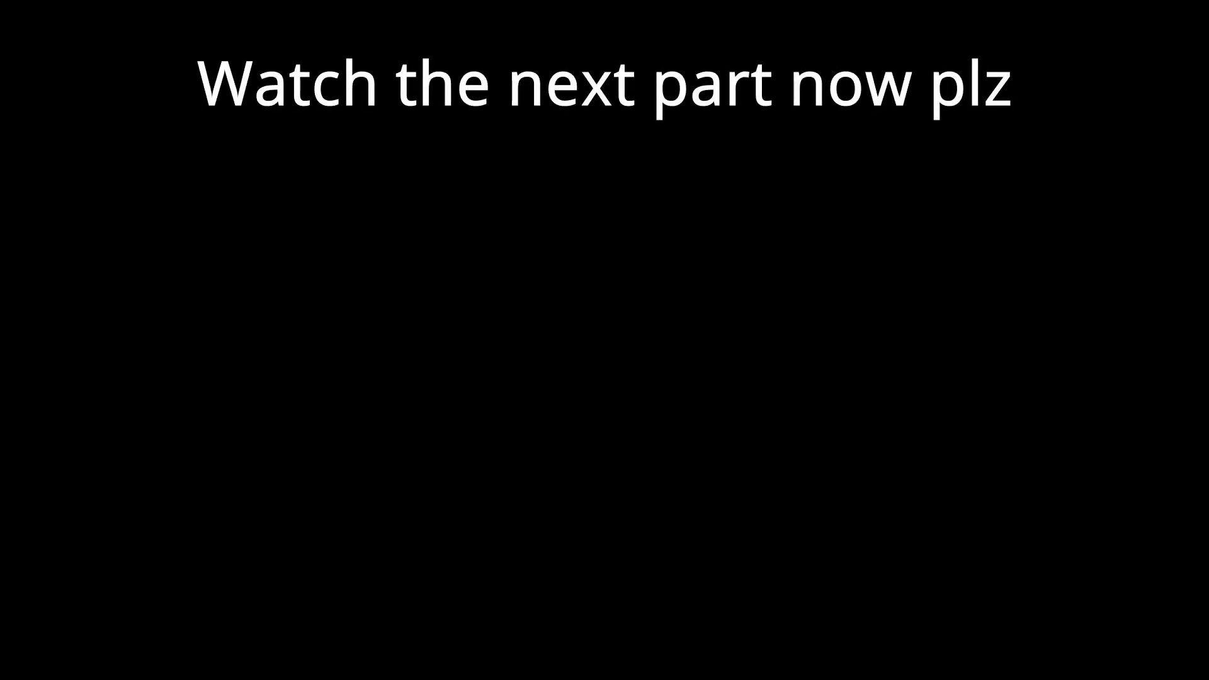